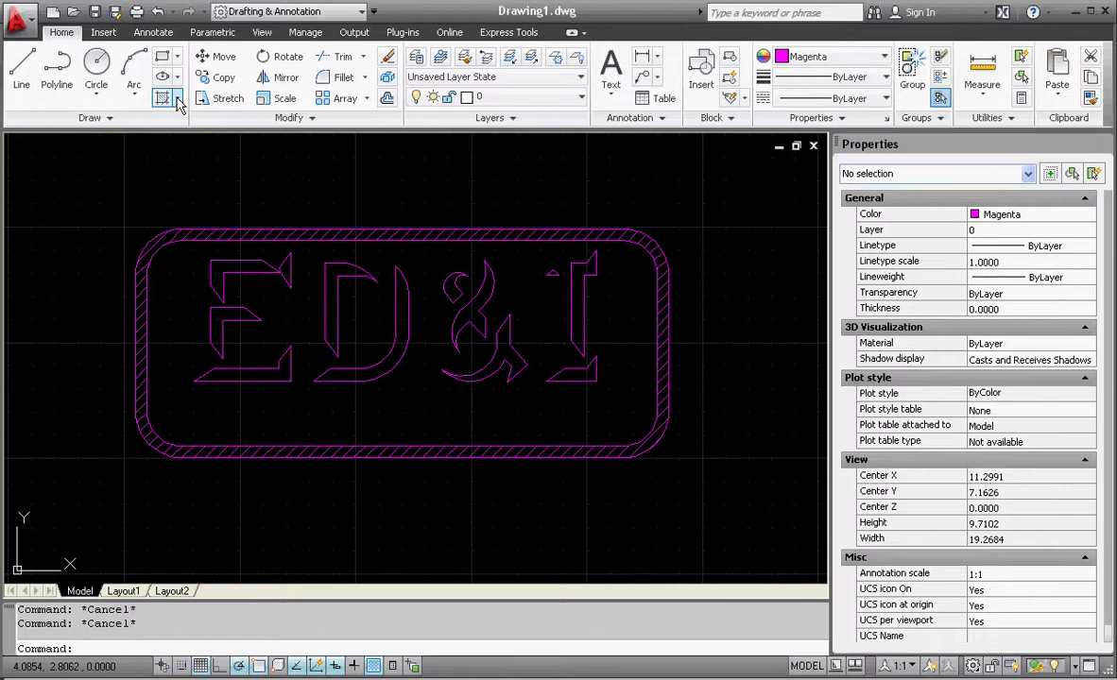
Choose the GR_LINEAR gradient fill with Red and Cyan as its two colours.
{"action": "left_click", "coordinate": [178, 101]}
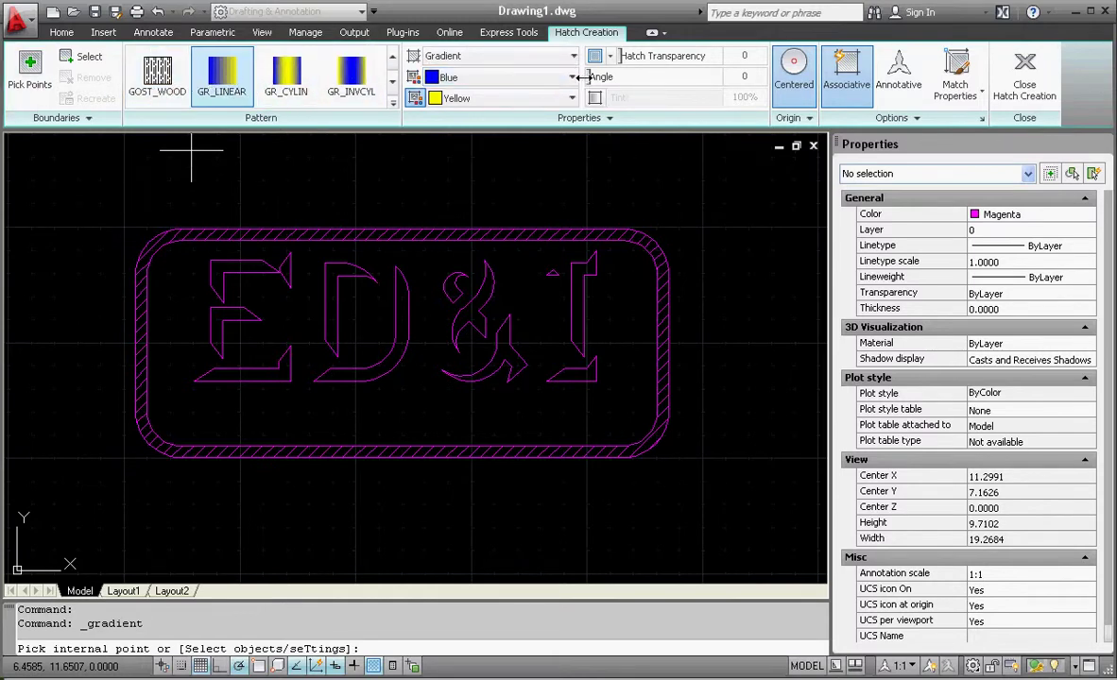
{"action": "left_click", "coordinate": [529, 77]}
{"action": "left_click", "coordinate": [501, 76]}
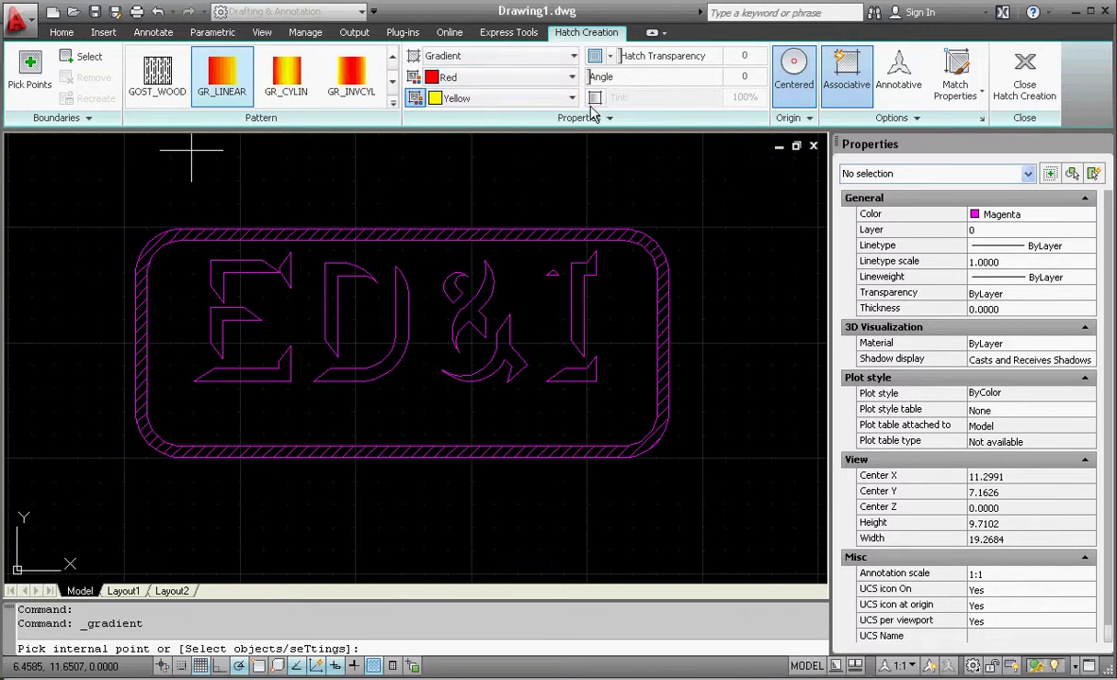
{"action": "left_click", "coordinate": [567, 98]}
{"action": "left_click", "coordinate": [454, 186]}
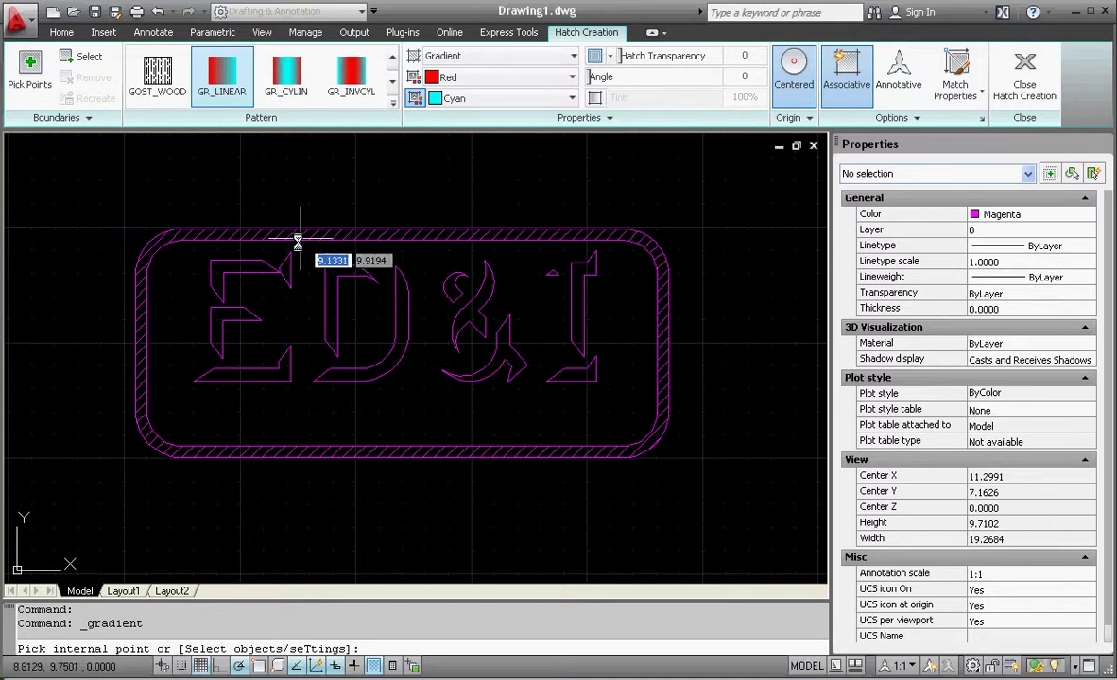
Fill the E, both D regions, the ampersand and the I with the red-to-cyan gradient.
{"action": "left_click", "coordinate": [236, 268]}
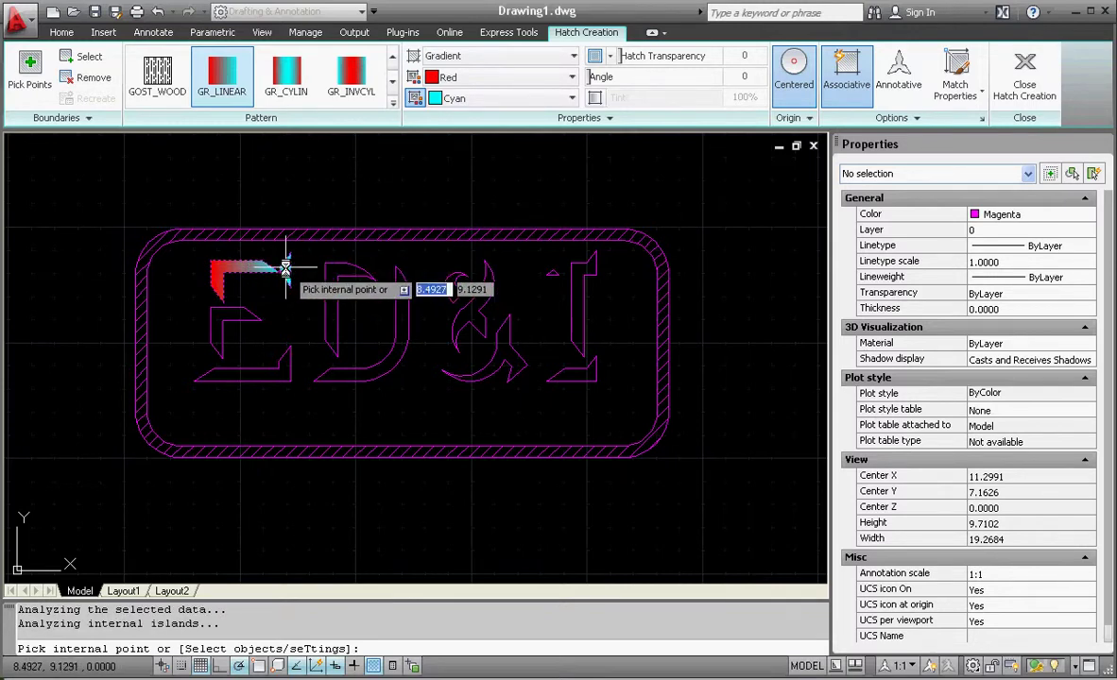
{"action": "left_click", "coordinate": [336, 267]}
{"action": "left_click", "coordinate": [404, 301]}
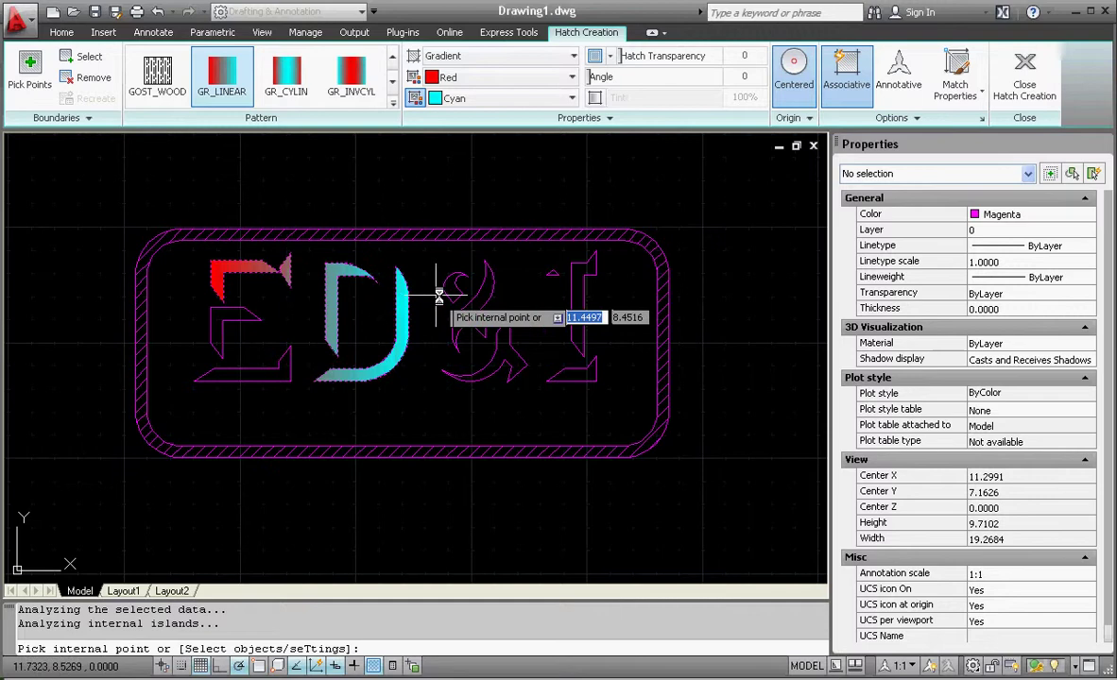
{"action": "left_click", "coordinate": [455, 291]}
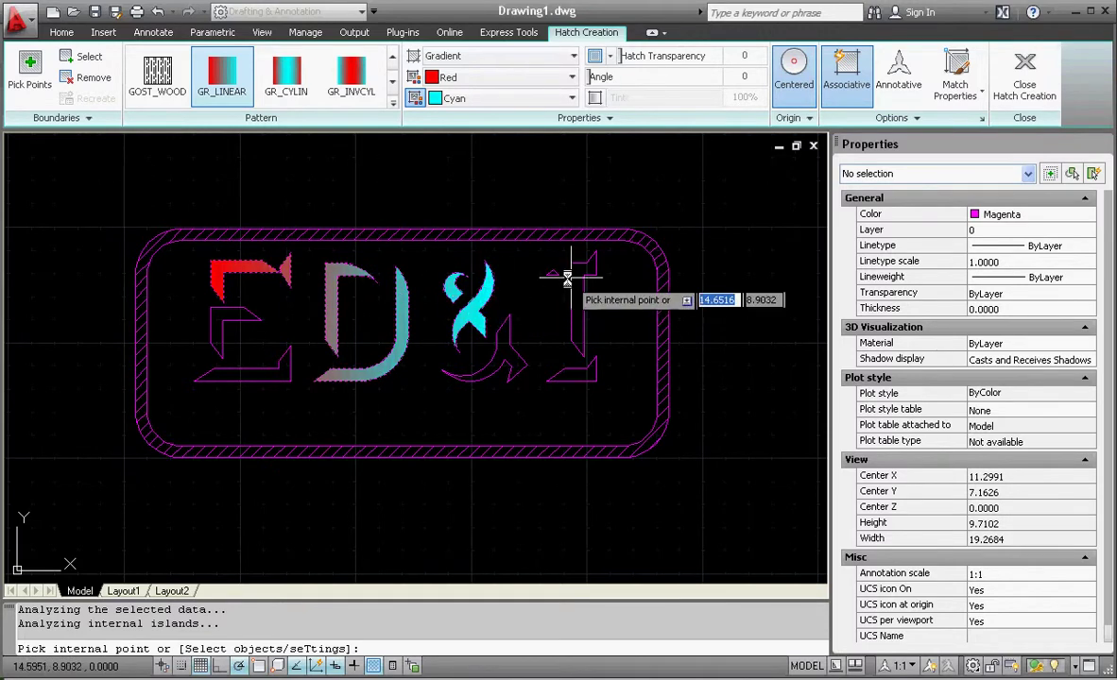
{"action": "left_click", "coordinate": [589, 283]}
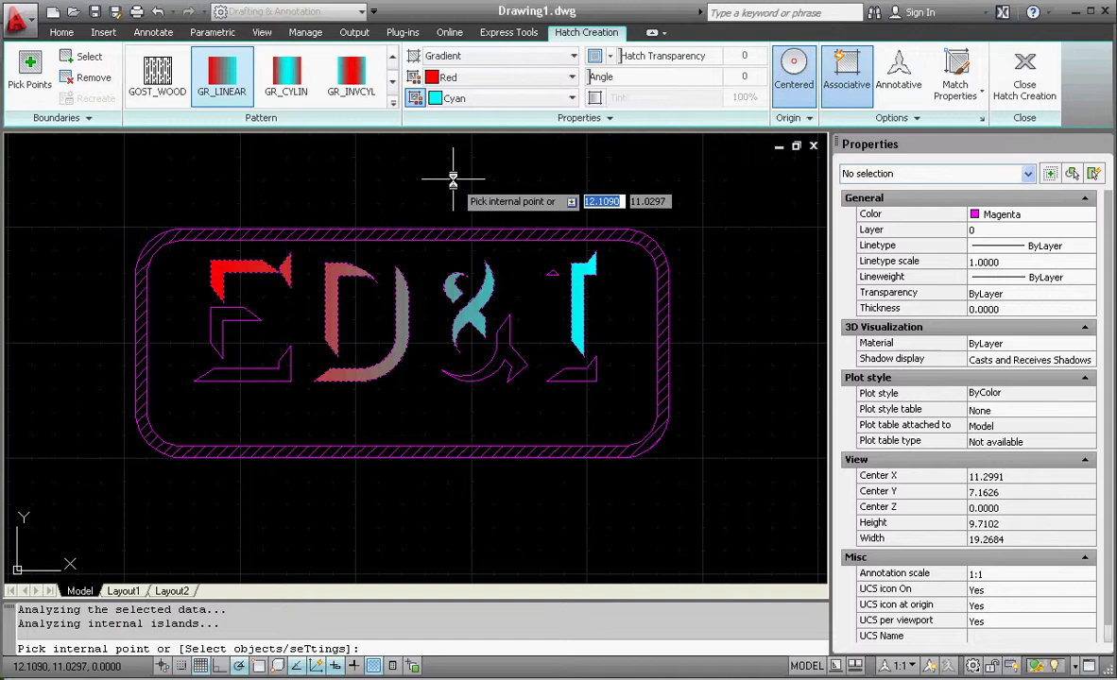
Cancel the gradient command and undo the gradient fills on the letters.
{"action": "key", "text": "Escape"}
{"action": "key", "text": "Escape"}
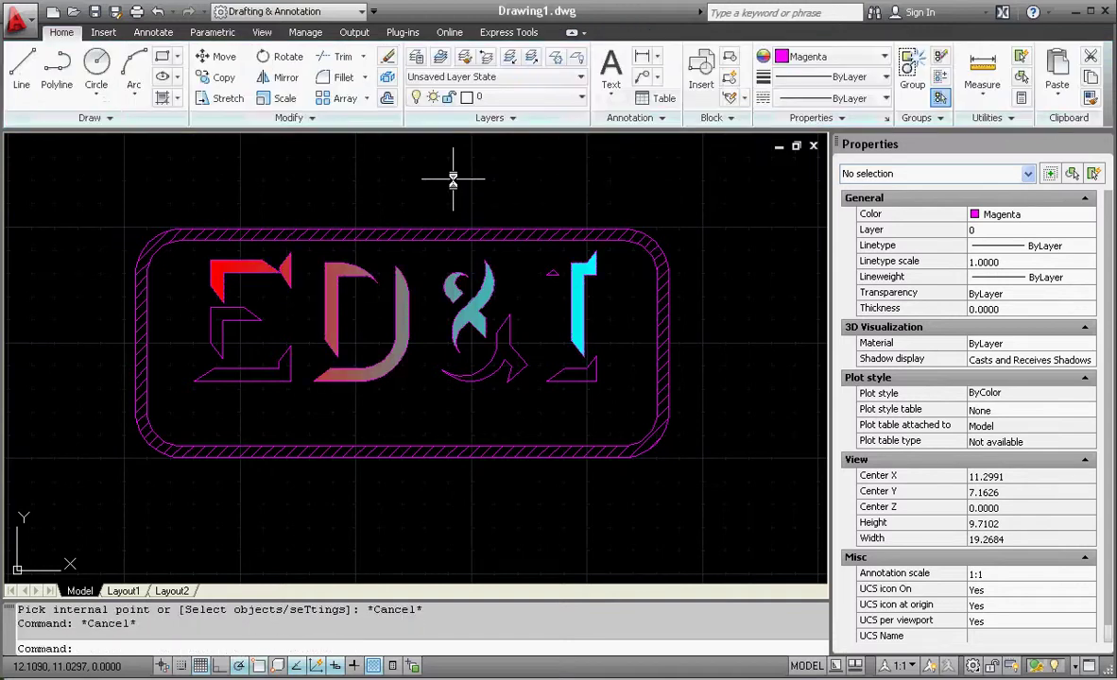
{"action": "key", "text": "Escape"}
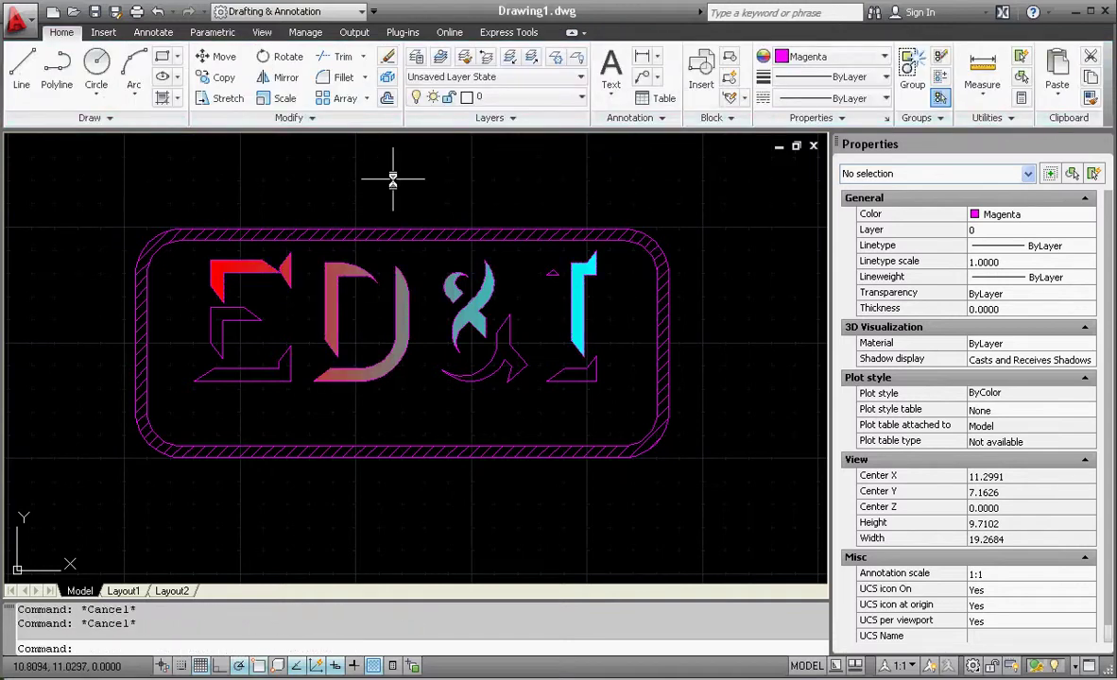
{"action": "key", "text": "ctrl+z"}
{"action": "key", "text": "ctrl+z"}
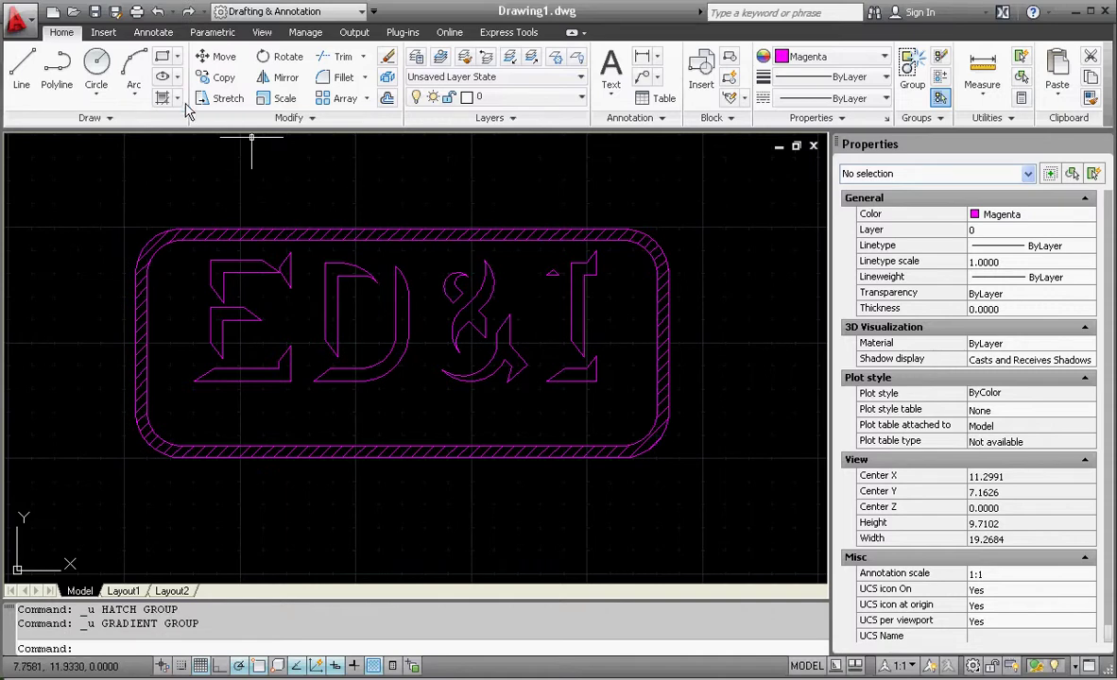
Start an ANSI31 hatch and pick the E's three parts and the D's two regions.
{"action": "left_click", "coordinate": [177, 98]}
{"action": "left_click", "coordinate": [177, 126]}
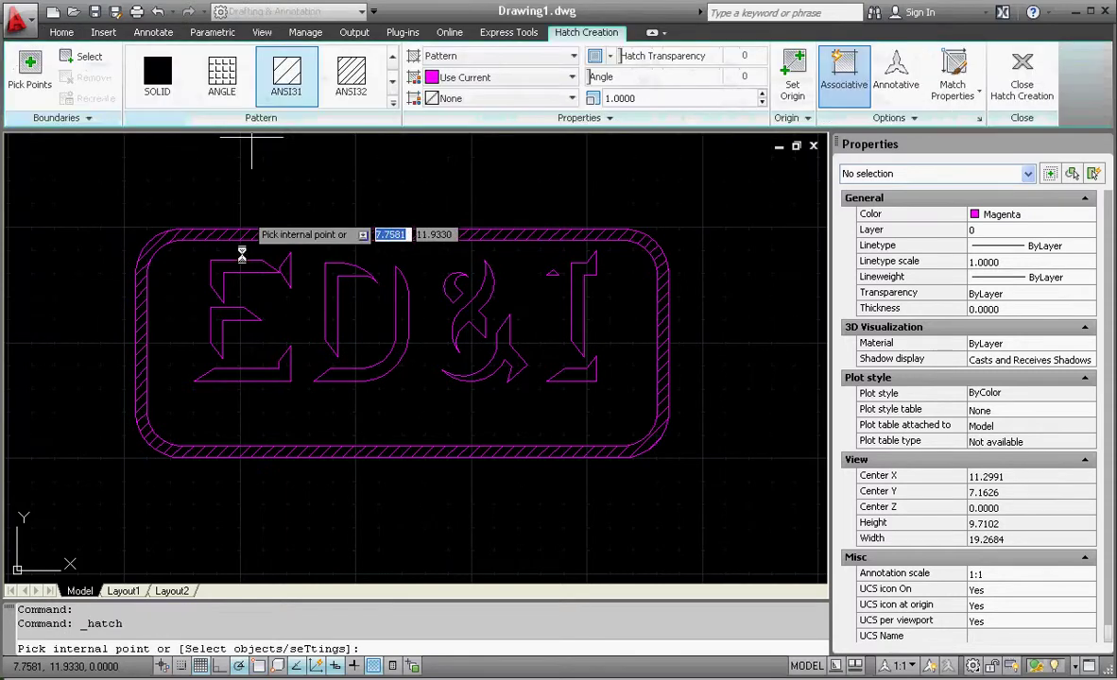
{"action": "left_click", "coordinate": [289, 269]}
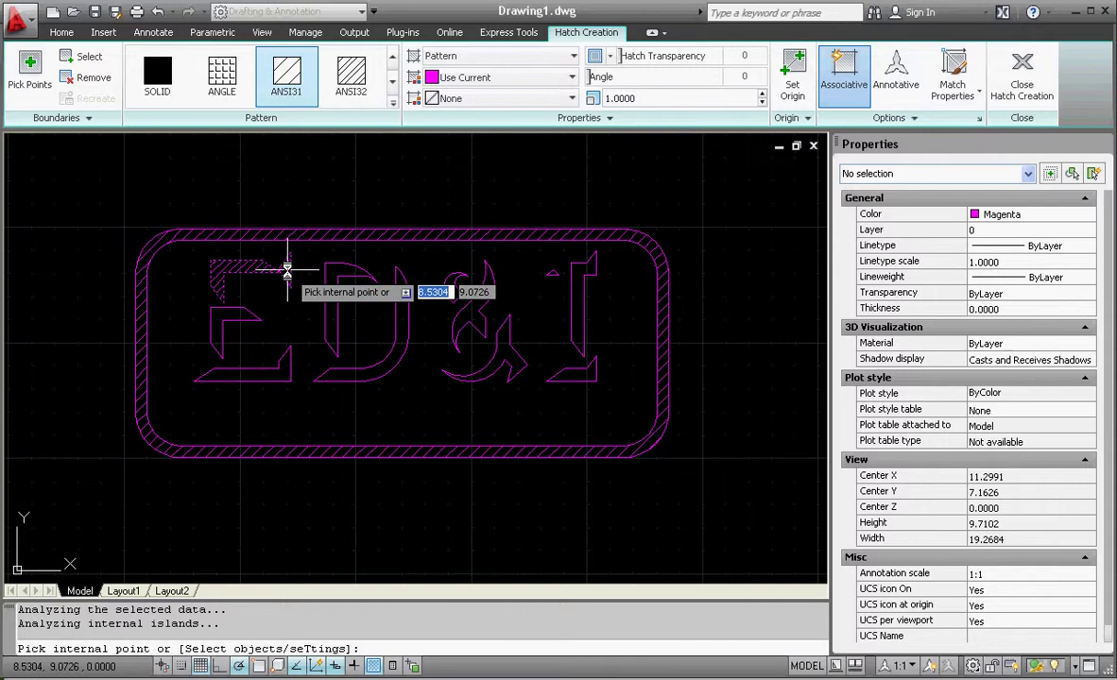
{"action": "left_click", "coordinate": [229, 327]}
{"action": "left_click", "coordinate": [244, 375]}
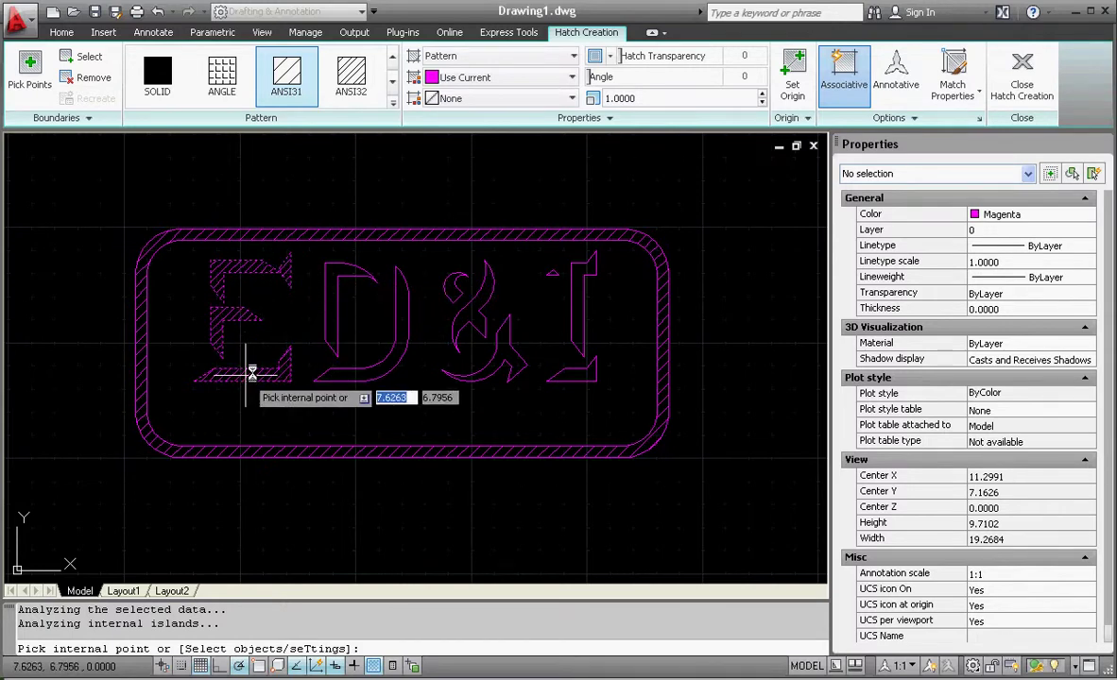
{"action": "left_click", "coordinate": [398, 309]}
{"action": "left_click", "coordinate": [374, 375]}
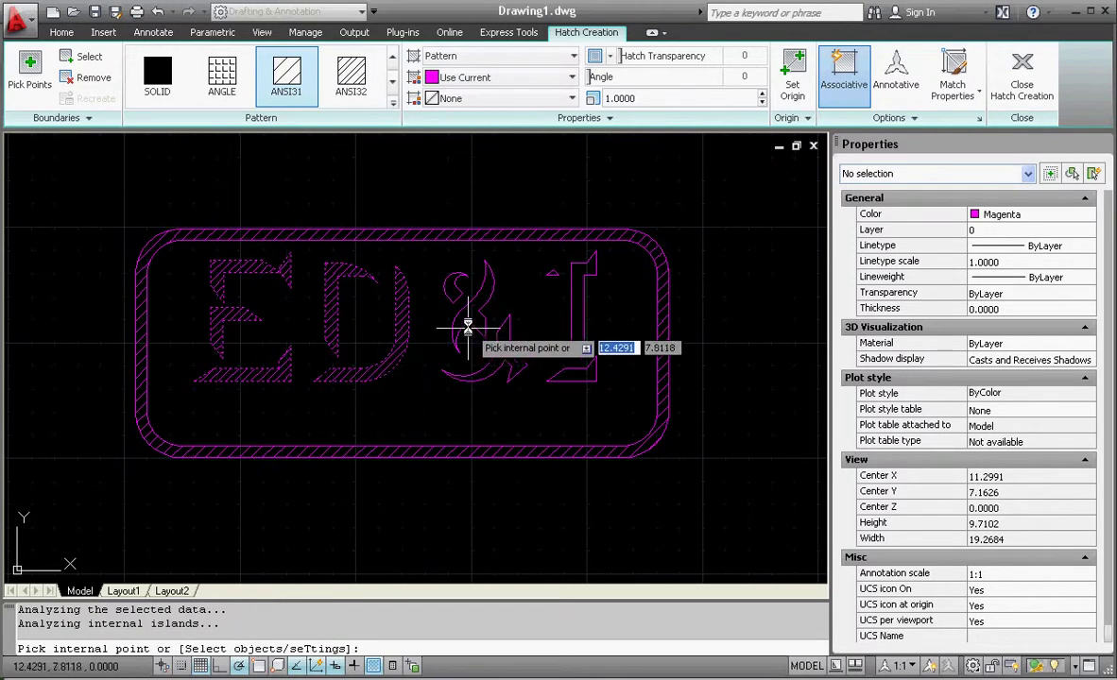
Hatch the ampersand's two regions and the inside of the I, then finish the hatch.
{"action": "scroll", "coordinate": [461, 312], "scroll_direction": "up", "scroll_amount": 5}
{"action": "left_click", "coordinate": [438, 253]}
{"action": "left_click", "coordinate": [489, 323]}
{"action": "scroll", "coordinate": [590, 444], "scroll_direction": "down", "scroll_amount": 6}
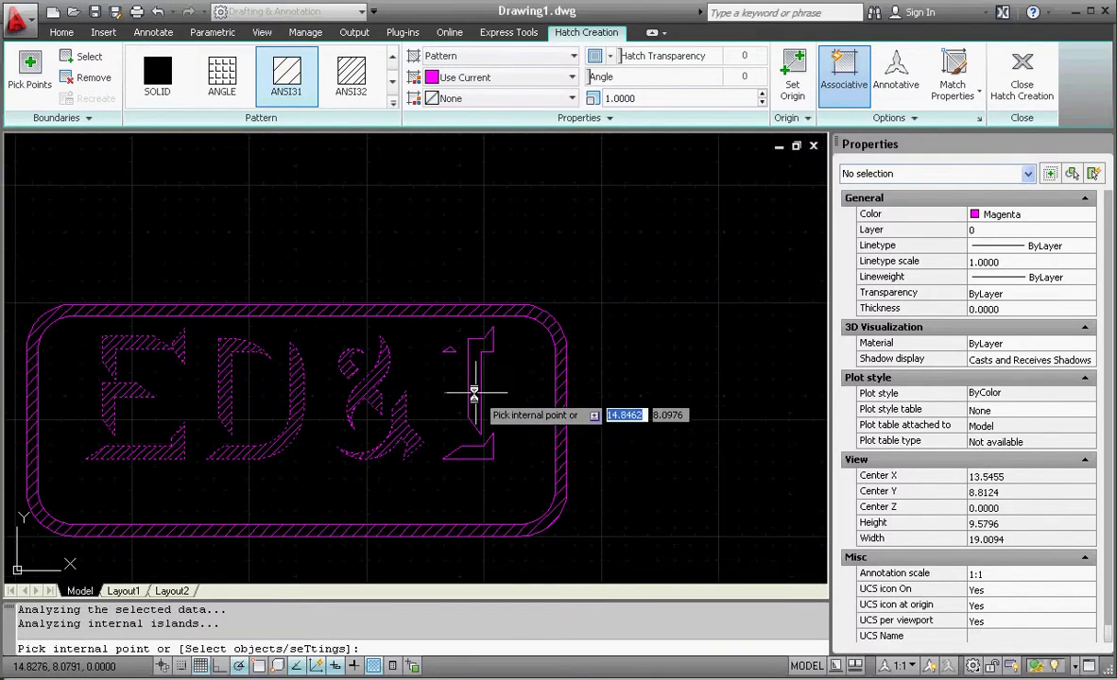
{"action": "left_click", "coordinate": [468, 395]}
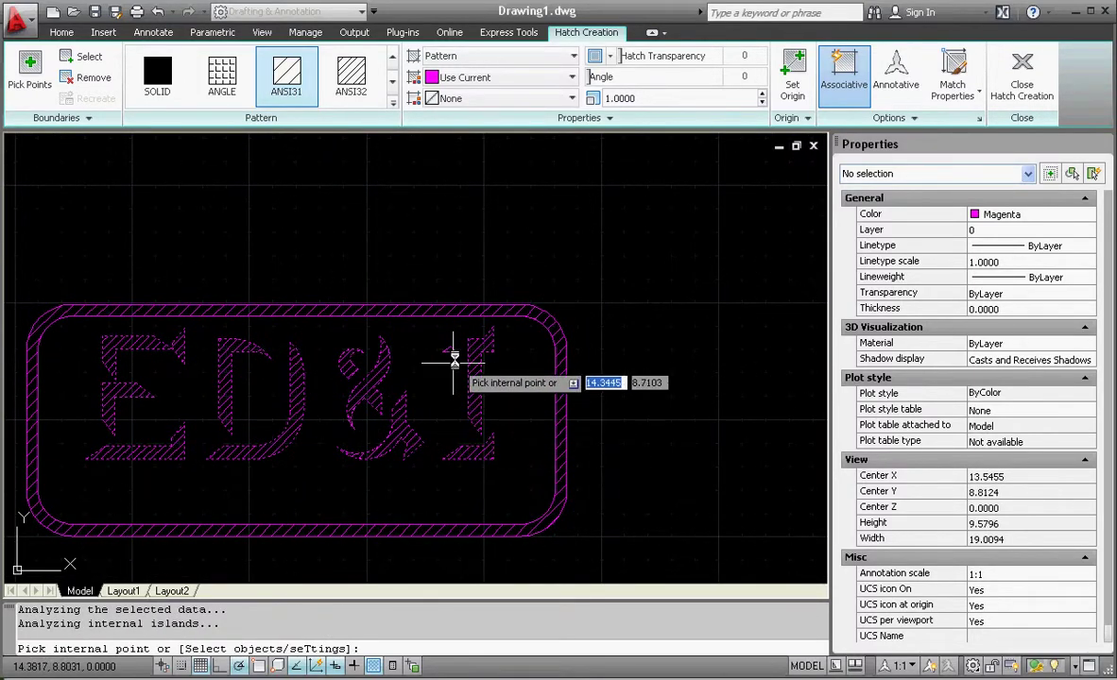
{"action": "scroll", "coordinate": [425, 357], "scroll_direction": "up", "scroll_amount": 8}
{"action": "scroll", "coordinate": [508, 300], "scroll_direction": "down", "scroll_amount": 4}
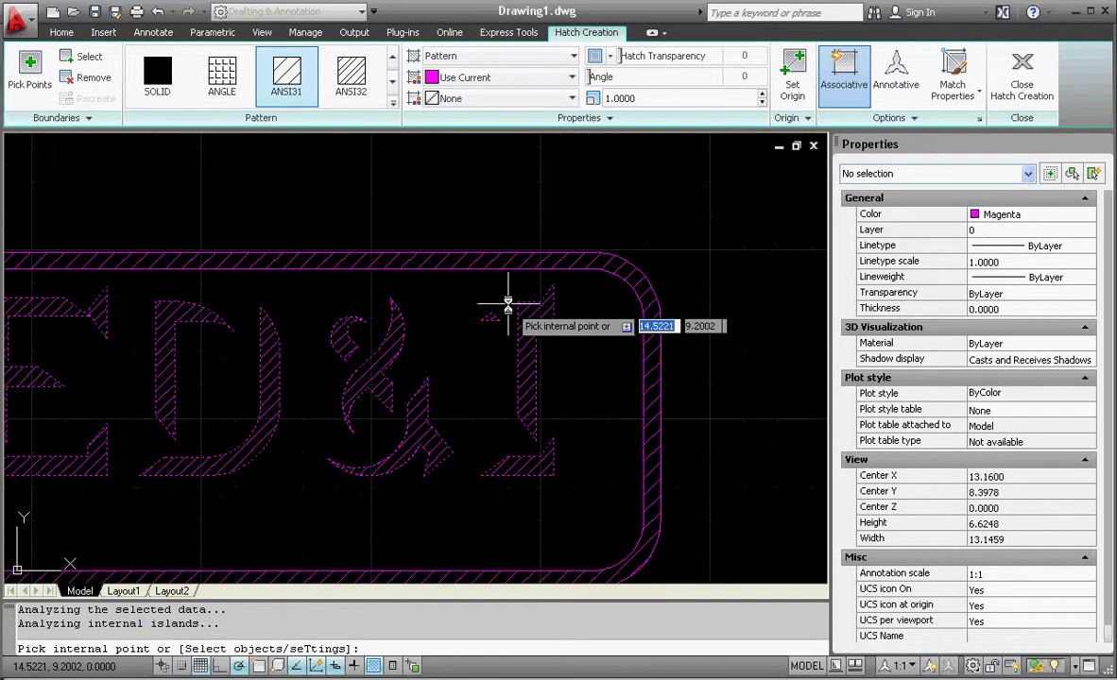
{"action": "key", "text": "Escape"}
{"action": "key", "text": "Escape"}
{"action": "scroll", "coordinate": [342, 376], "scroll_direction": "down", "scroll_amount": 2}
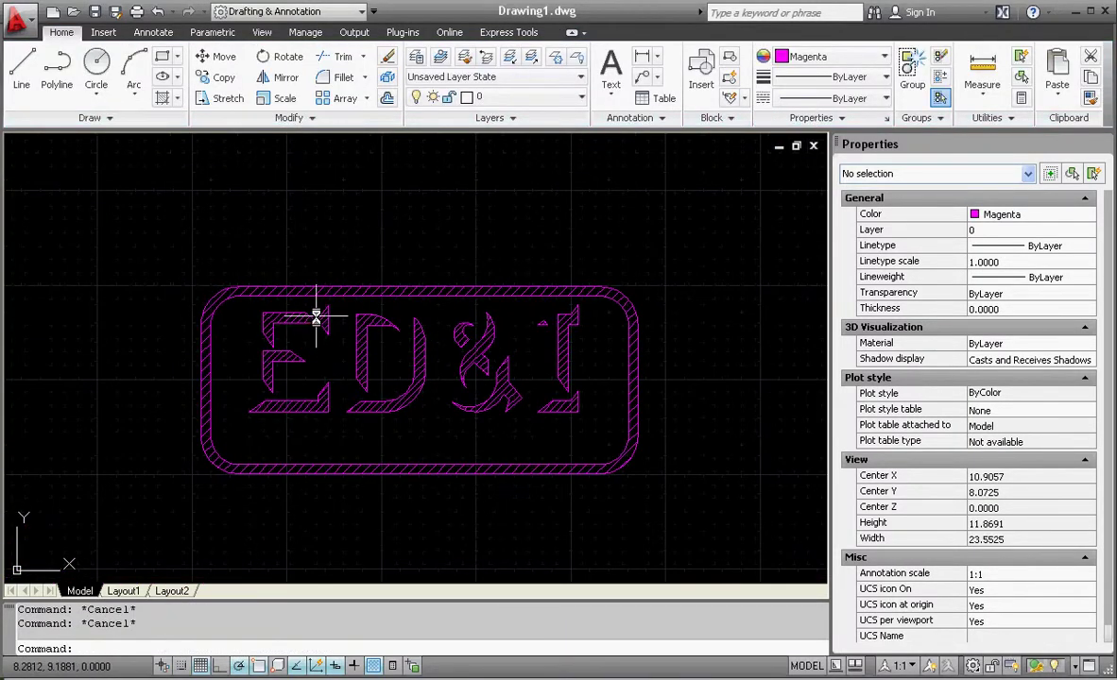
{"action": "scroll", "coordinate": [283, 316], "scroll_direction": "up", "scroll_amount": 10}
Change the letters' ANSI31 hatch to a 10° angle and 0.81 scale.
{"action": "left_click", "coordinate": [363, 314]}
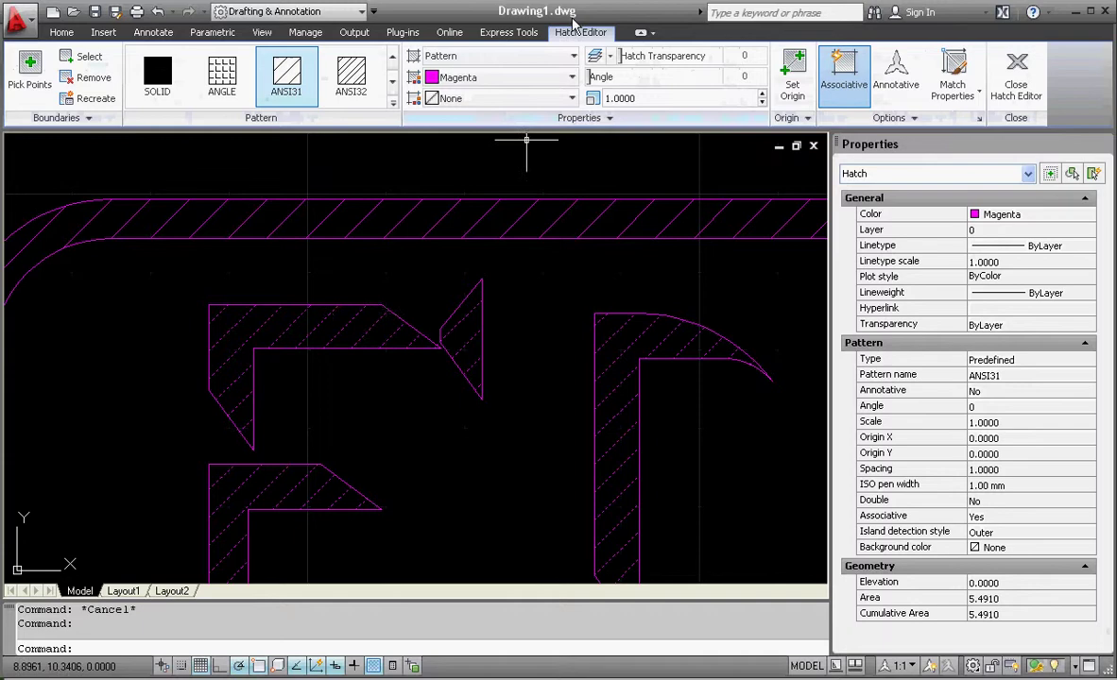
{"action": "scroll", "coordinate": [524, 142], "scroll_direction": "down", "scroll_amount": 5}
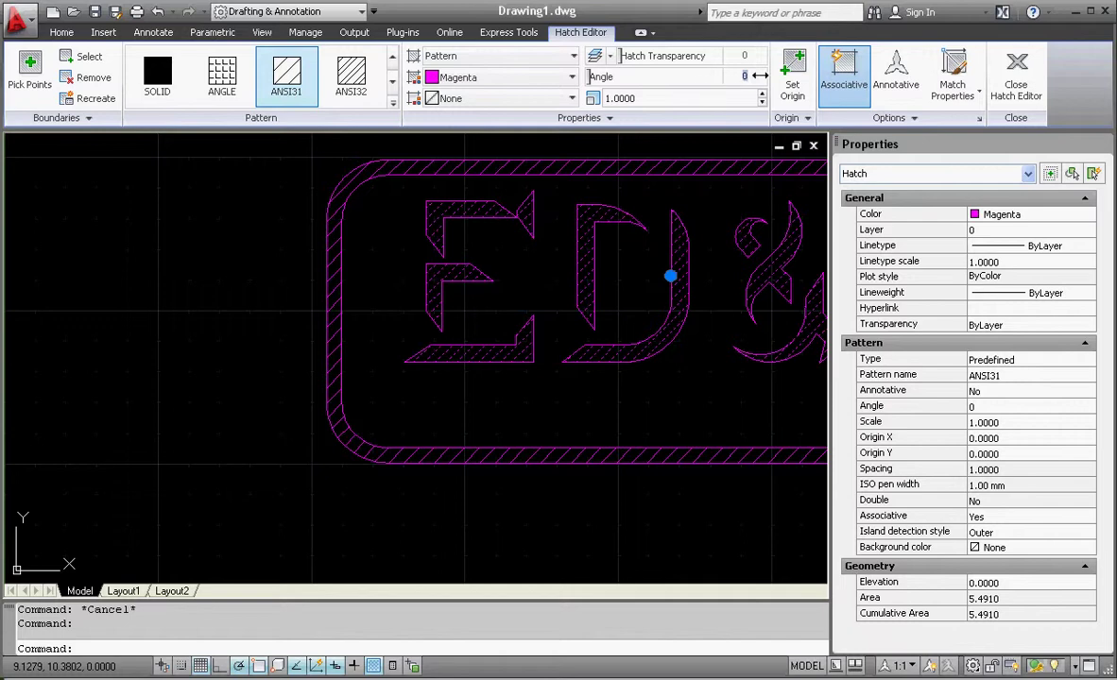
{"action": "left_click_drag", "start_coordinate": [756, 76], "coordinate": [759, 75]}
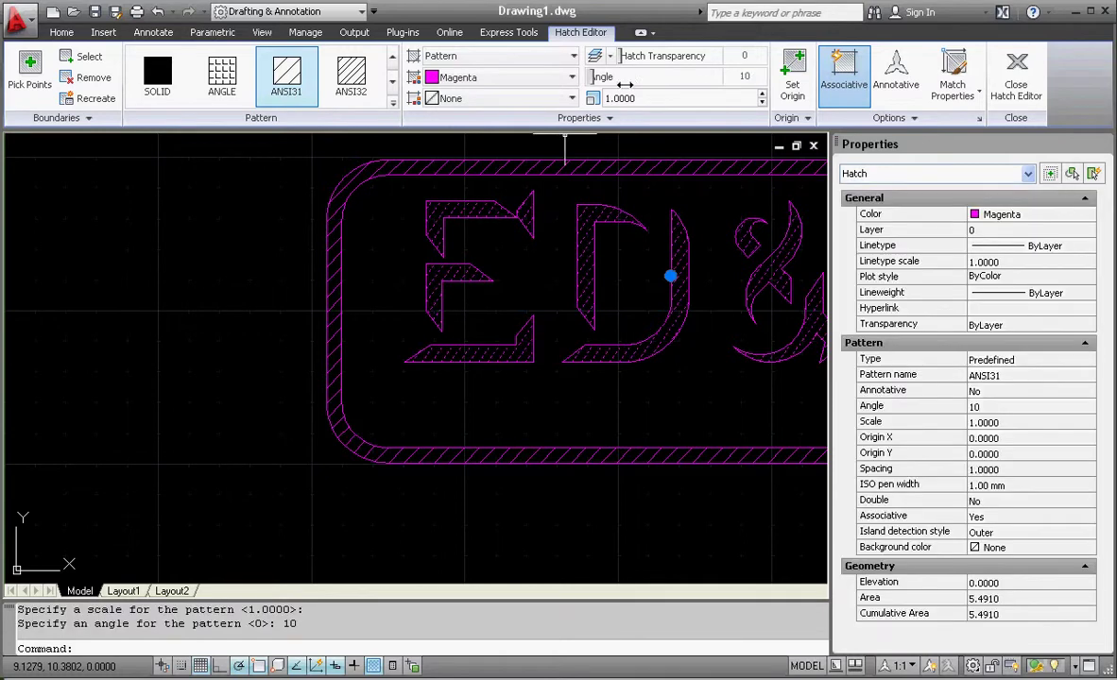
{"action": "left_click", "coordinate": [762, 102]}
{"action": "left_click", "coordinate": [762, 102]}
{"action": "left_click", "coordinate": [762, 102]}
{"action": "left_click", "coordinate": [761, 102]}
{"action": "left_click", "coordinate": [761, 102]}
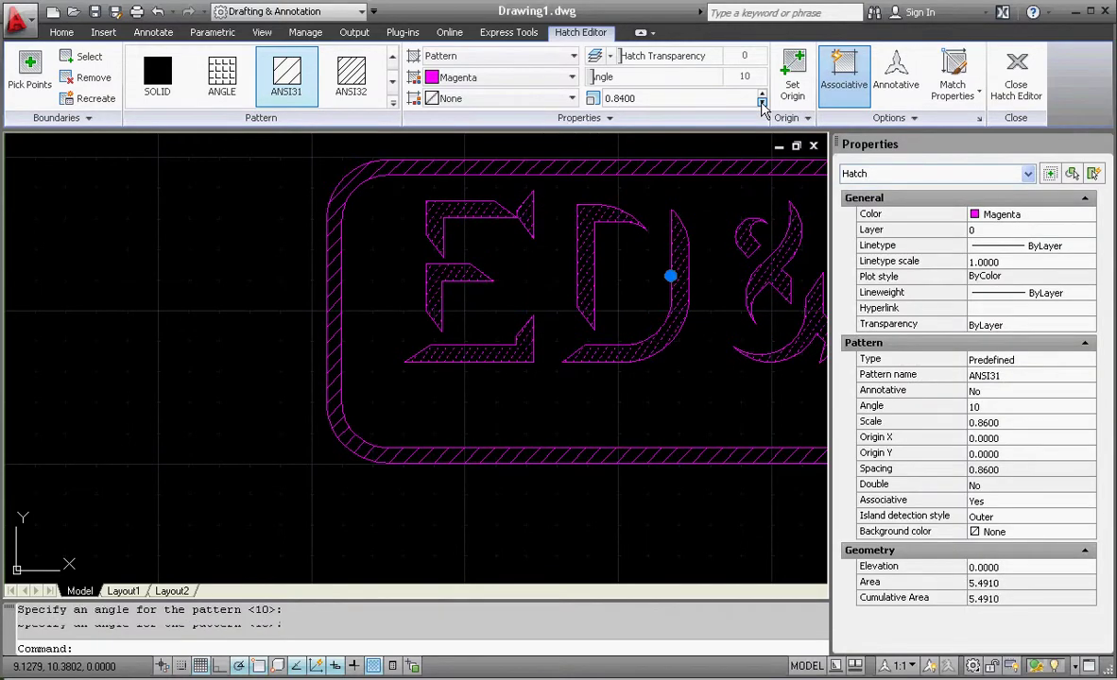
{"action": "left_click", "coordinate": [762, 102]}
{"action": "left_click", "coordinate": [761, 102]}
{"action": "left_click", "coordinate": [511, 408]}
{"action": "left_click", "coordinate": [511, 399]}
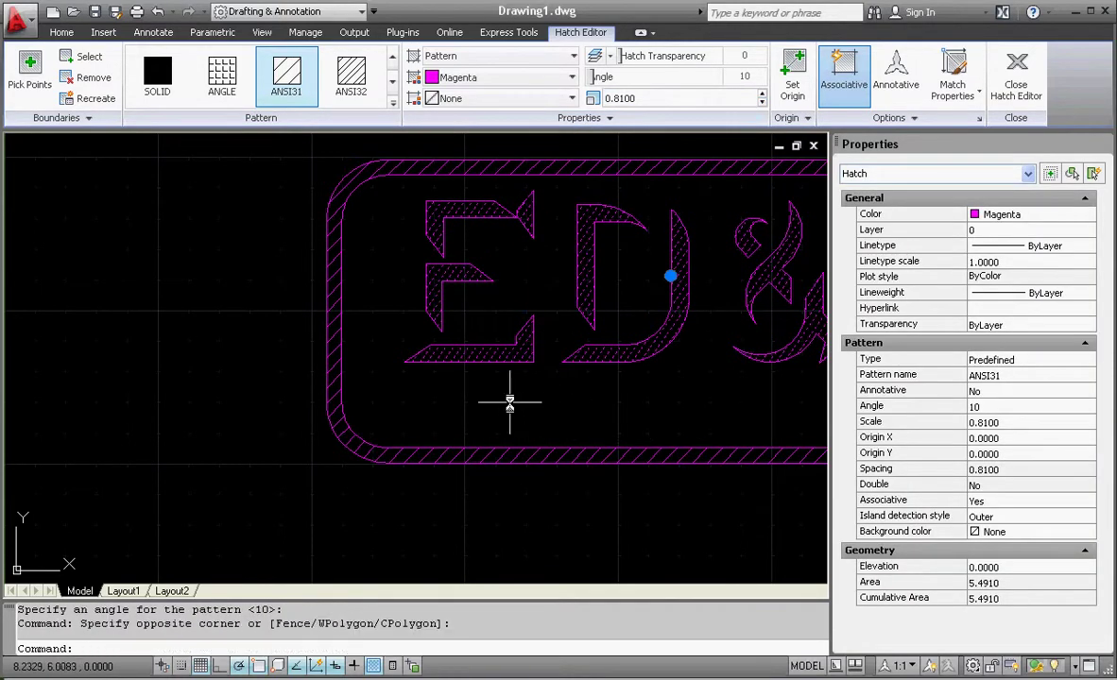
{"action": "key", "text": "Escape"}
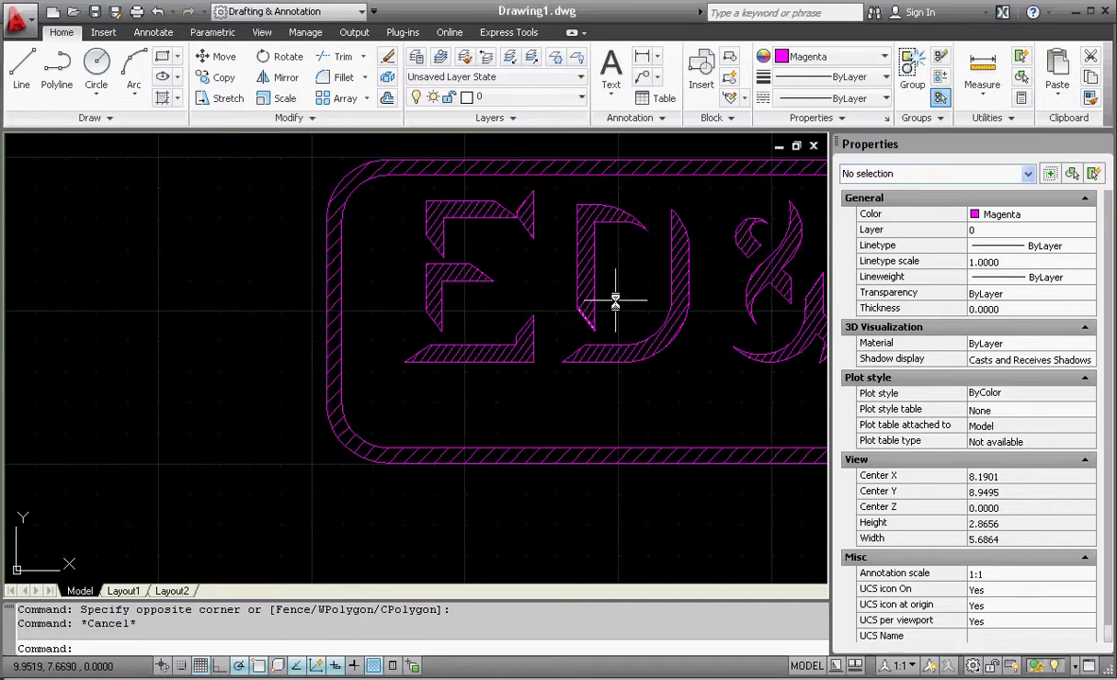
{"action": "left_click", "coordinate": [578, 166]}
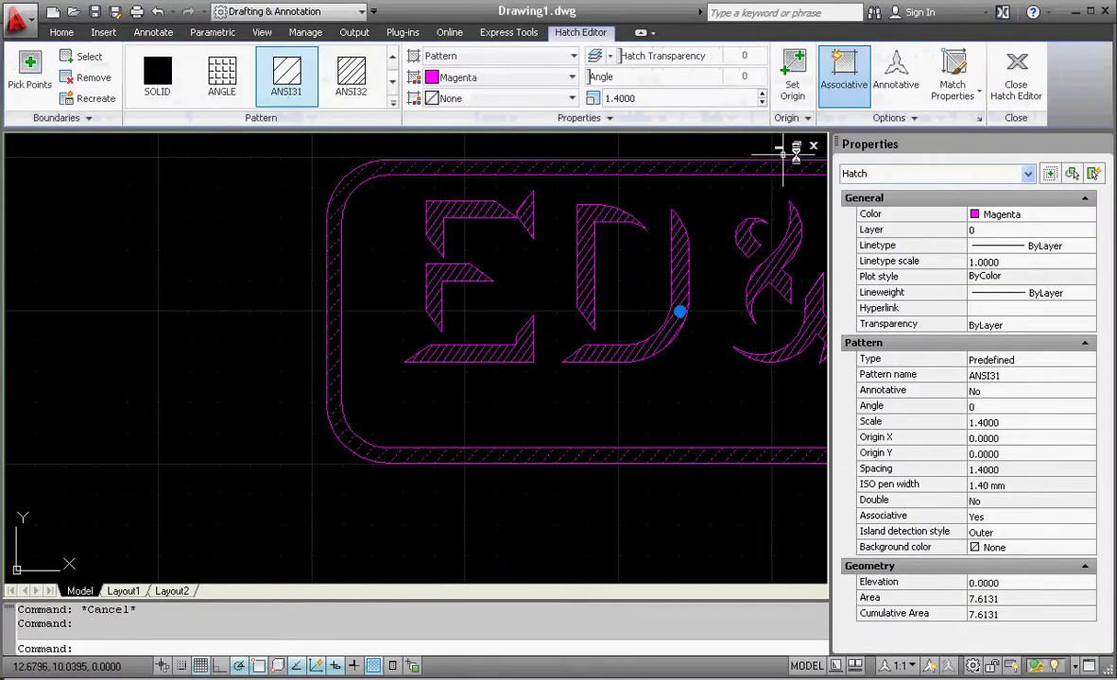
{"action": "left_click", "coordinate": [61, 33]}
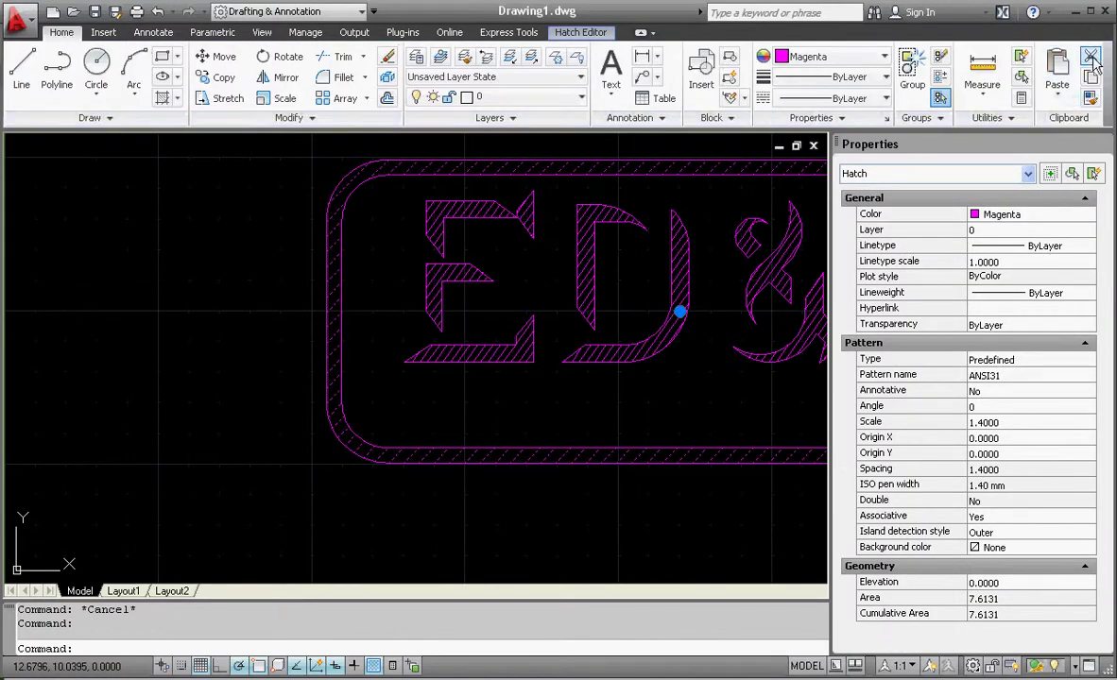
{"action": "left_click", "coordinate": [1090, 97]}
{"action": "scroll", "coordinate": [593, 219], "scroll_direction": "up", "scroll_amount": 5}
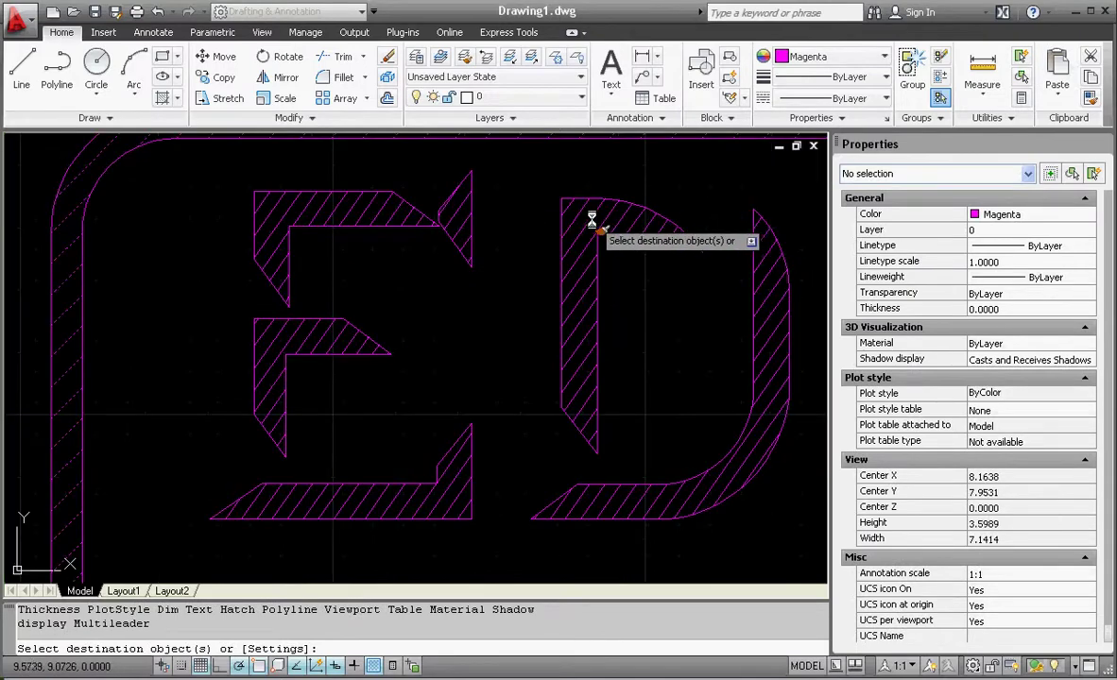
{"action": "scroll", "coordinate": [417, 329], "scroll_direction": "down", "scroll_amount": 4}
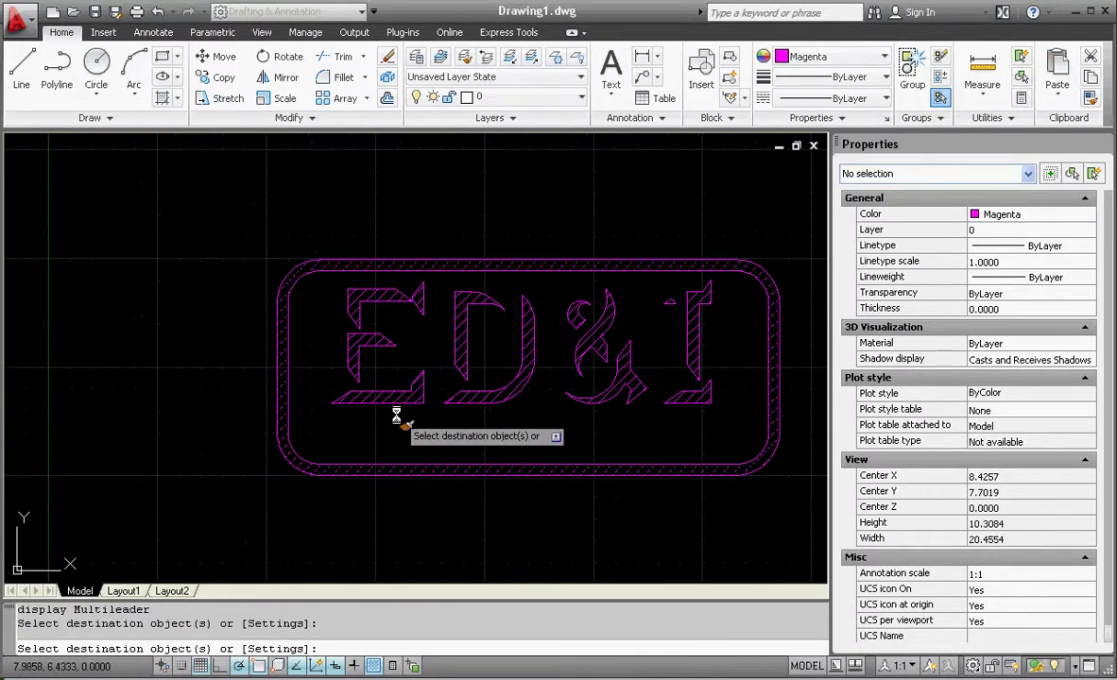
{"action": "key", "text": "Escape"}
{"action": "key", "text": "Escape"}
{"action": "key", "text": "Escape"}
{"action": "scroll", "coordinate": [294, 477], "scroll_direction": "down", "scroll_amount": 2}
{"action": "scroll", "coordinate": [464, 491], "scroll_direction": "up", "scroll_amount": 3}
{"action": "scroll", "coordinate": [561, 485], "scroll_direction": "down", "scroll_amount": 5}
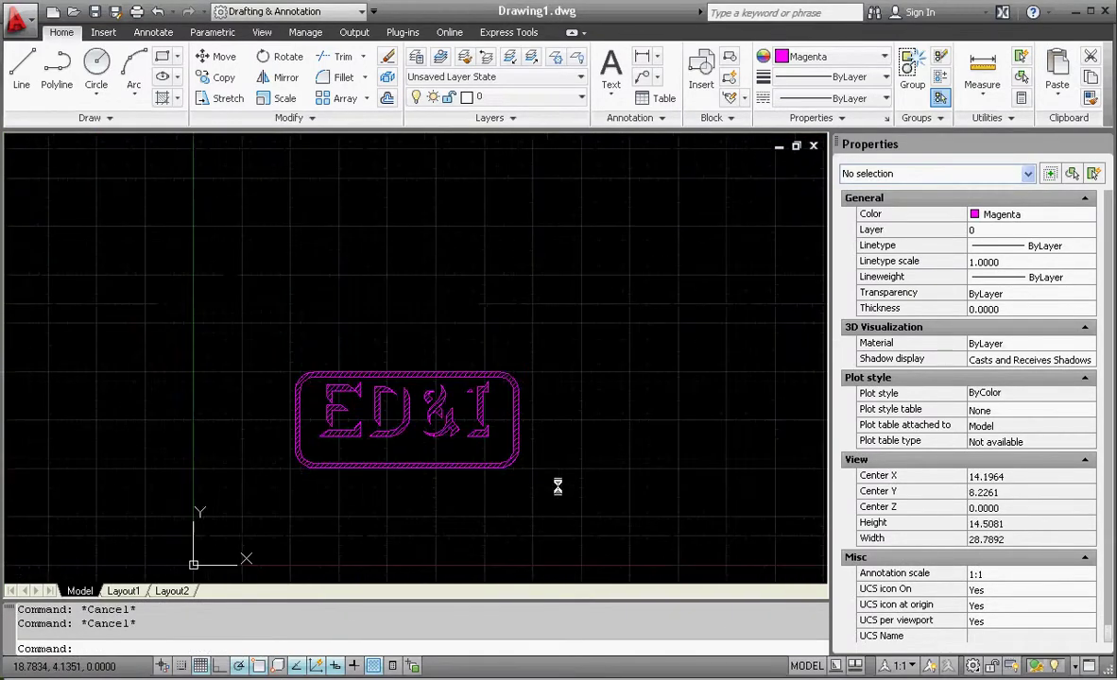
{"action": "scroll", "coordinate": [411, 516], "scroll_direction": "up", "scroll_amount": 2}
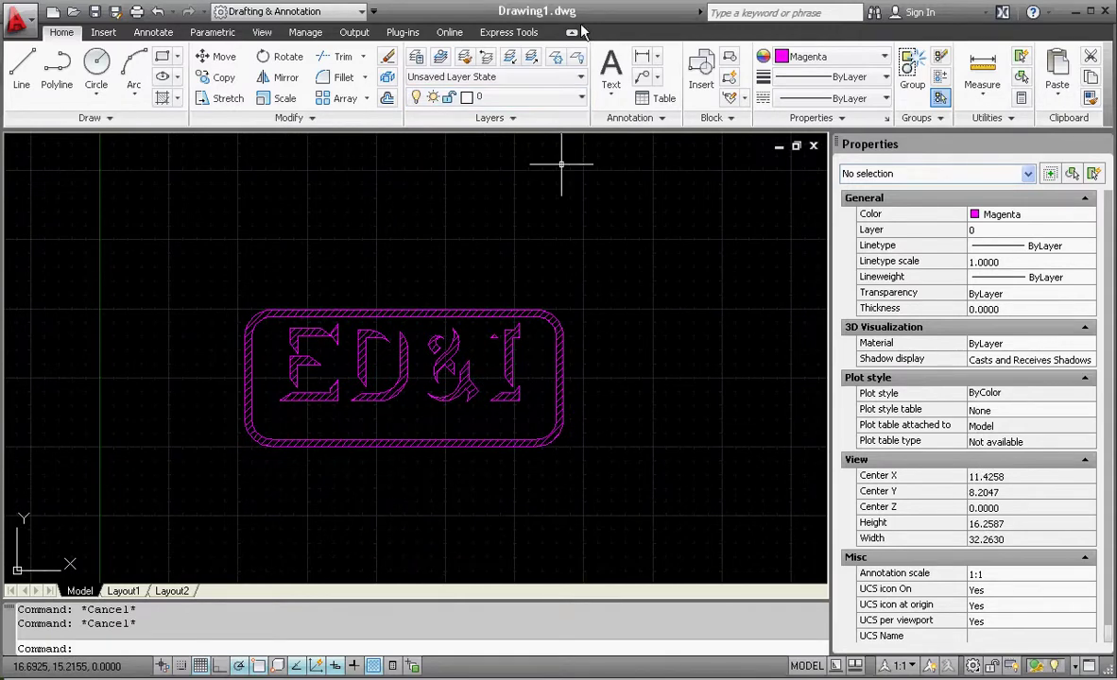
Place a multiline text box below the letters containing 'ENTERPRISE DESIGN'.
{"action": "left_click", "coordinate": [611, 68]}
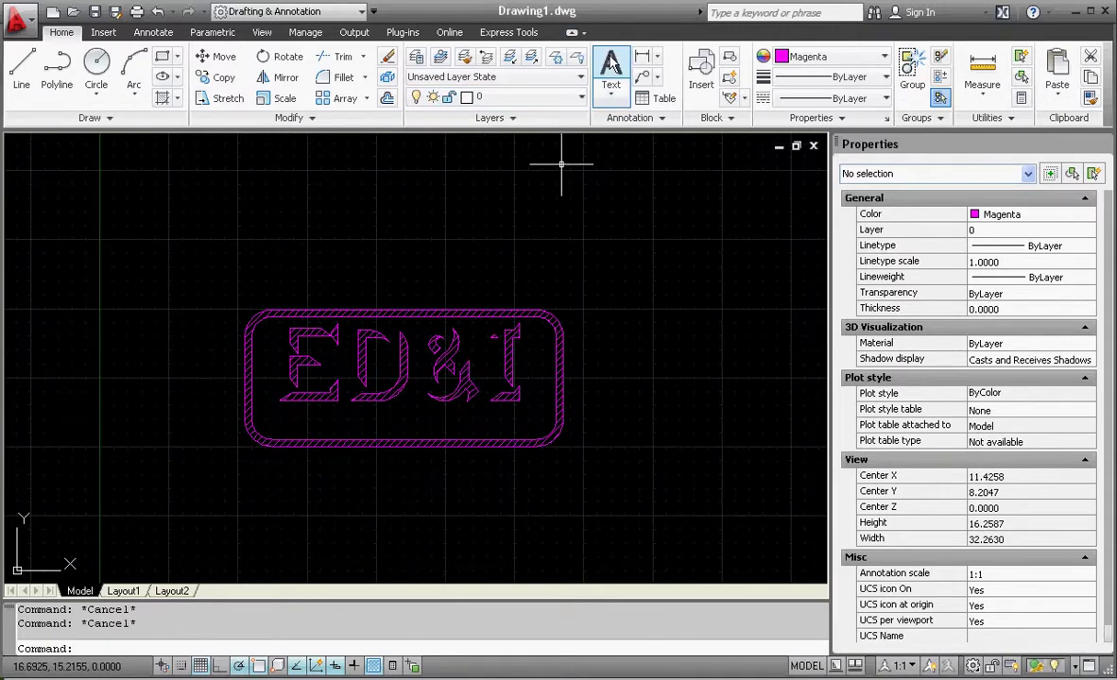
{"action": "left_click", "coordinate": [290, 416]}
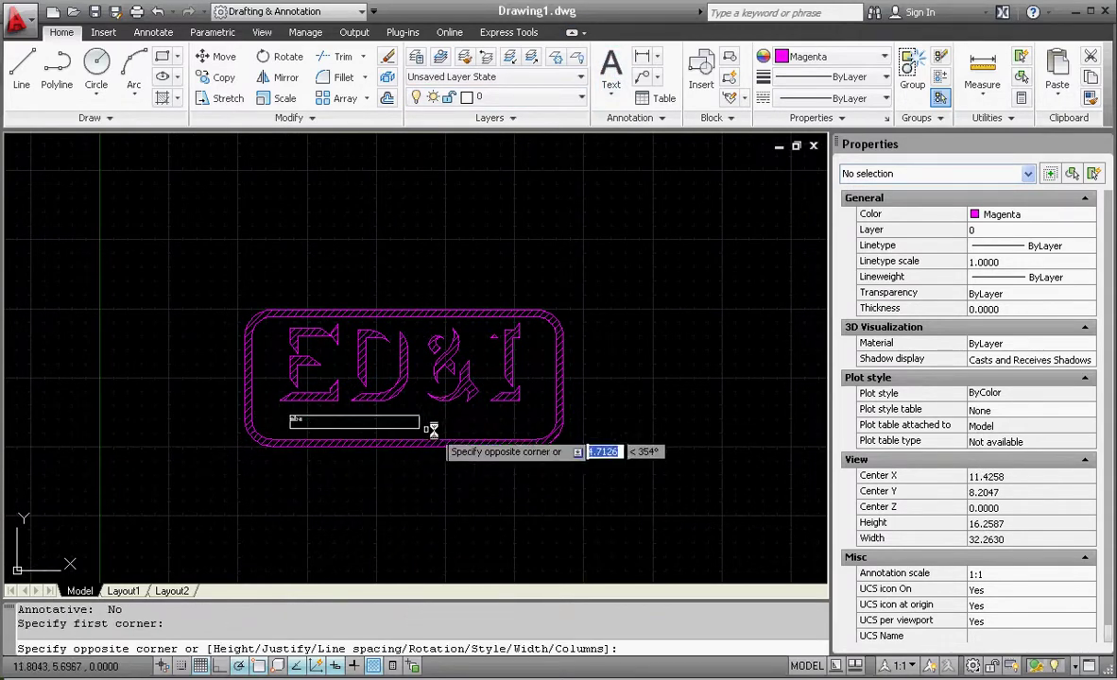
{"action": "left_click", "coordinate": [530, 425]}
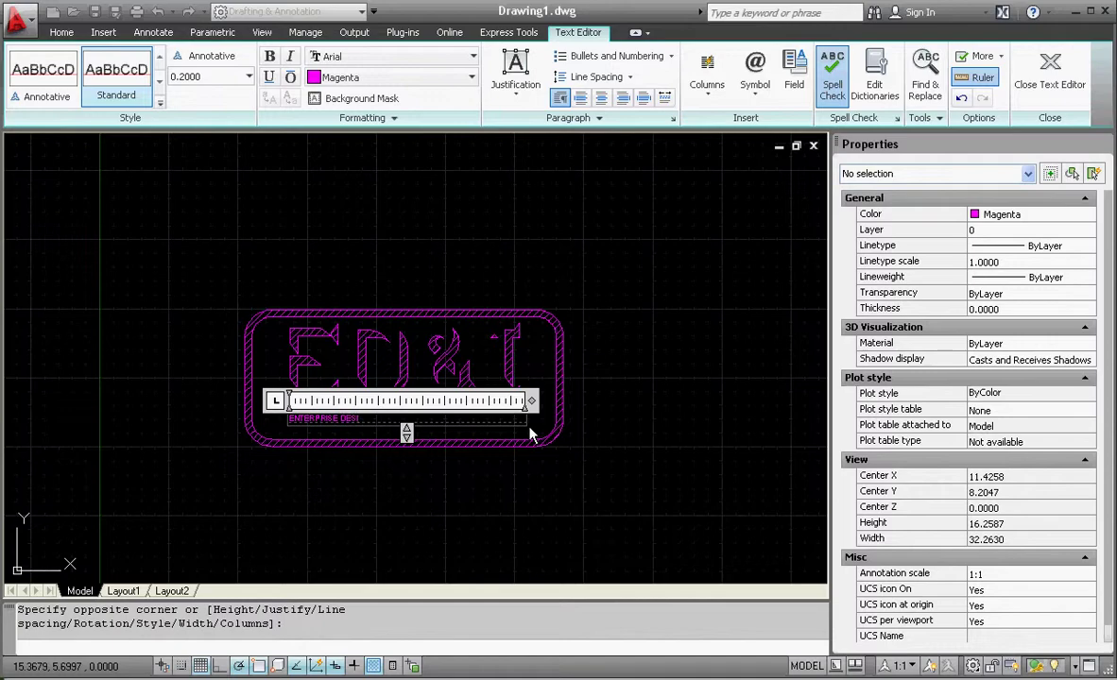
{"action": "left_click", "coordinate": [388, 368]}
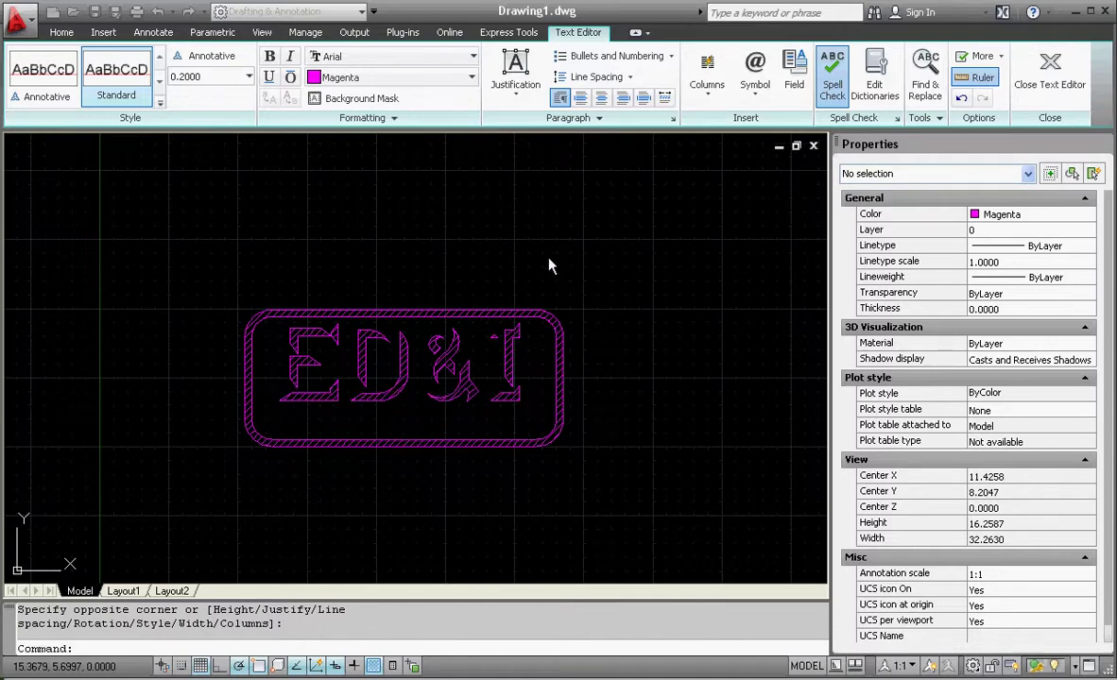
Select all the ENTERPRISE DESIGN words in the text editor and set their height to 0.6.
{"action": "scroll", "coordinate": [379, 451], "scroll_direction": "up", "scroll_amount": 5}
{"action": "left_click", "coordinate": [360, 450]}
{"action": "left_click", "coordinate": [339, 432]}
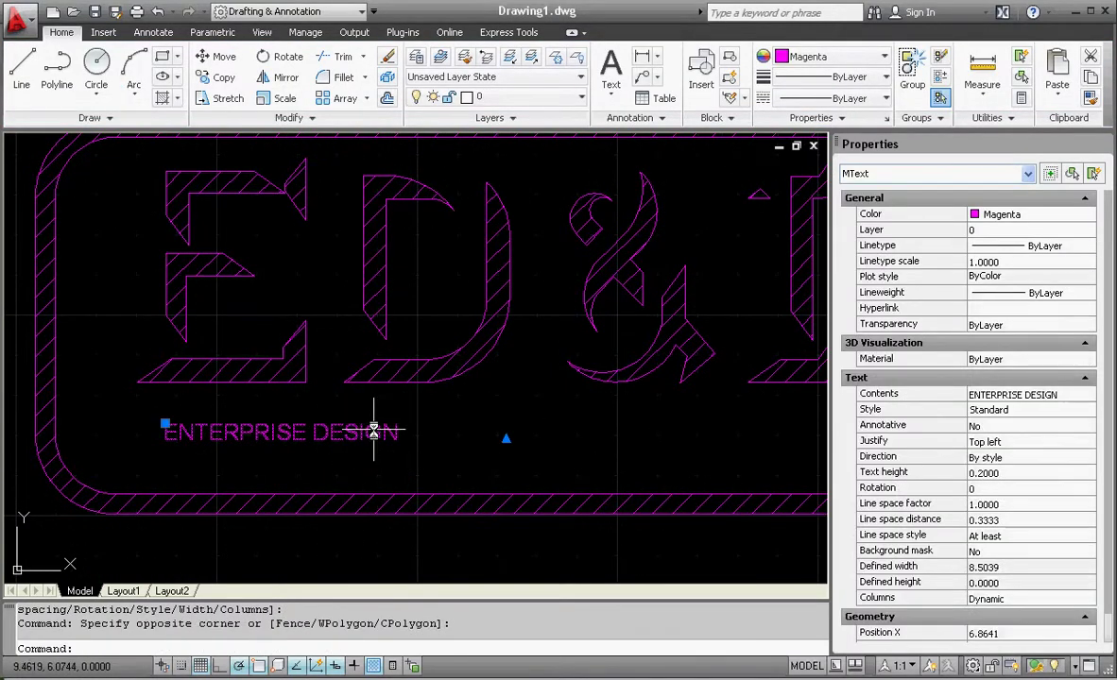
{"action": "double_click", "coordinate": [366, 432]}
{"action": "left_click_drag", "start_coordinate": [369, 432], "coordinate": [110, 424]}
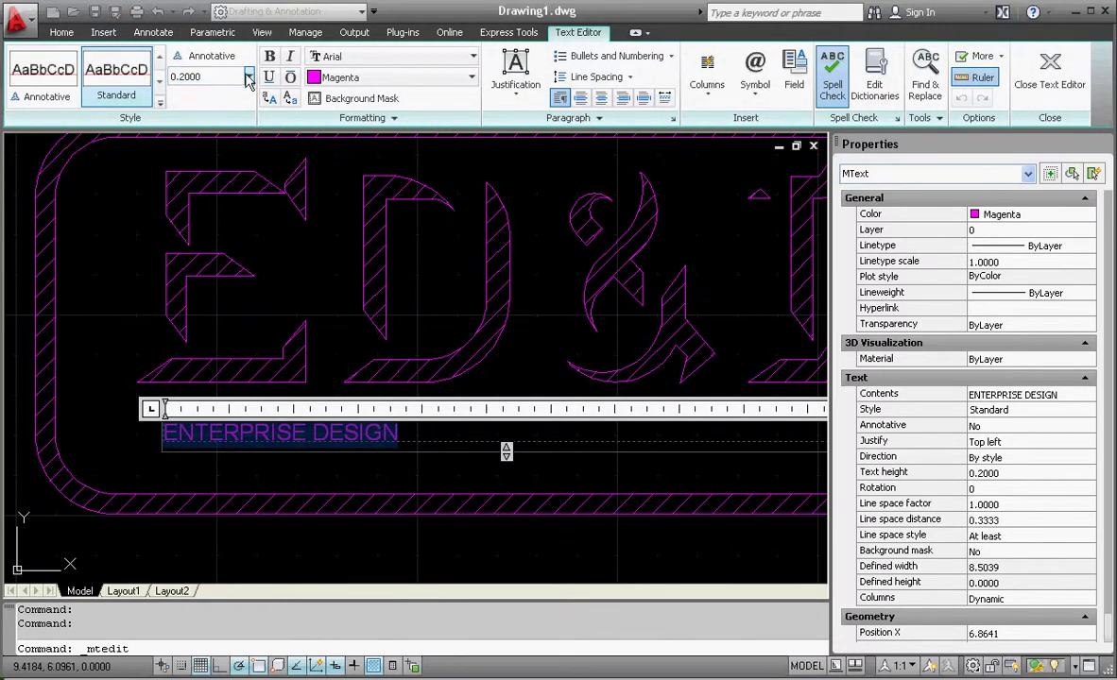
{"action": "left_click", "coordinate": [215, 77]}
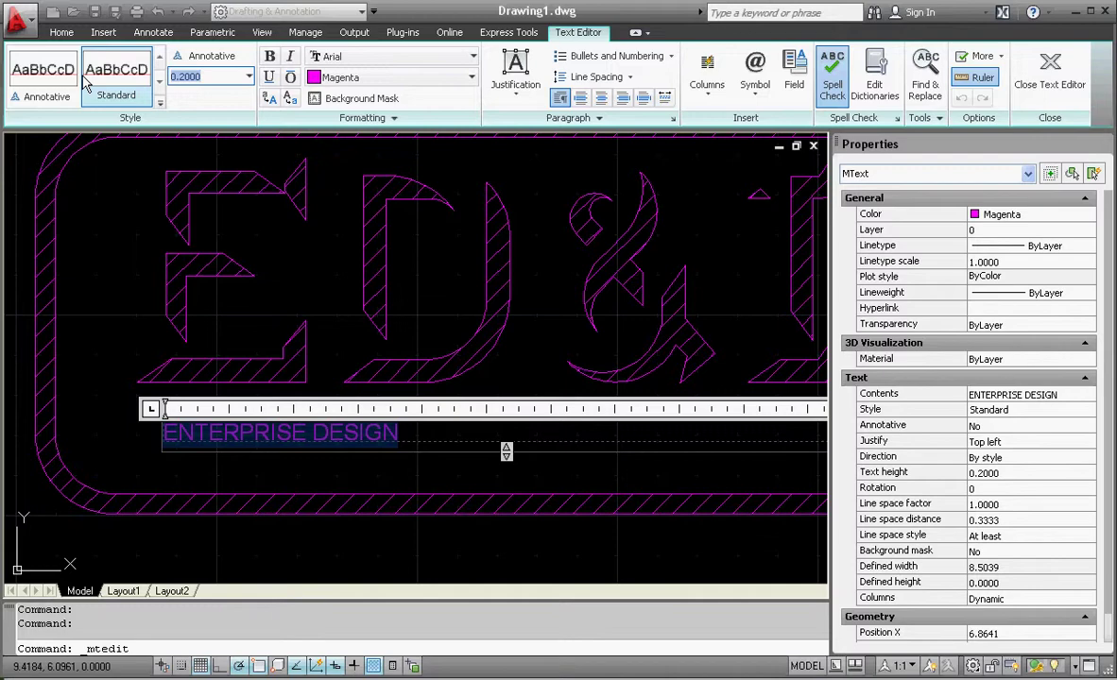
{"action": "type", "text": ".6"}
{"action": "key", "text": "Return"}
{"action": "left_click", "coordinate": [113, 174]}
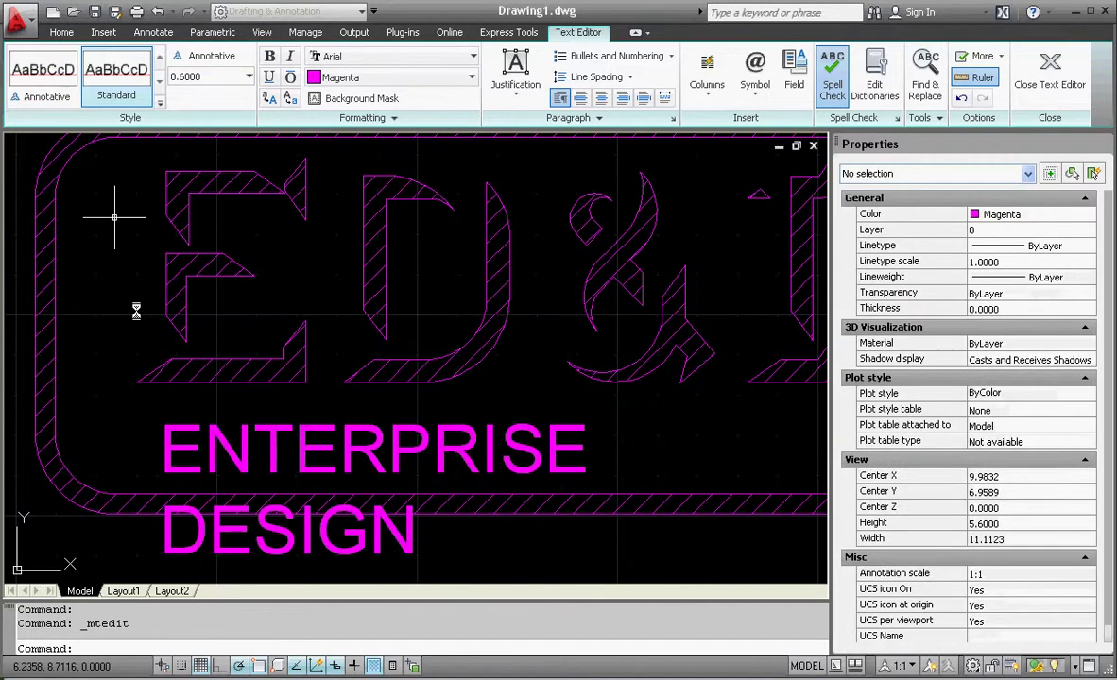
{"action": "scroll", "coordinate": [370, 436], "scroll_direction": "down", "scroll_amount": 3}
{"action": "scroll", "coordinate": [461, 399], "scroll_direction": "up", "scroll_amount": 2}
{"action": "left_click", "coordinate": [409, 378]}
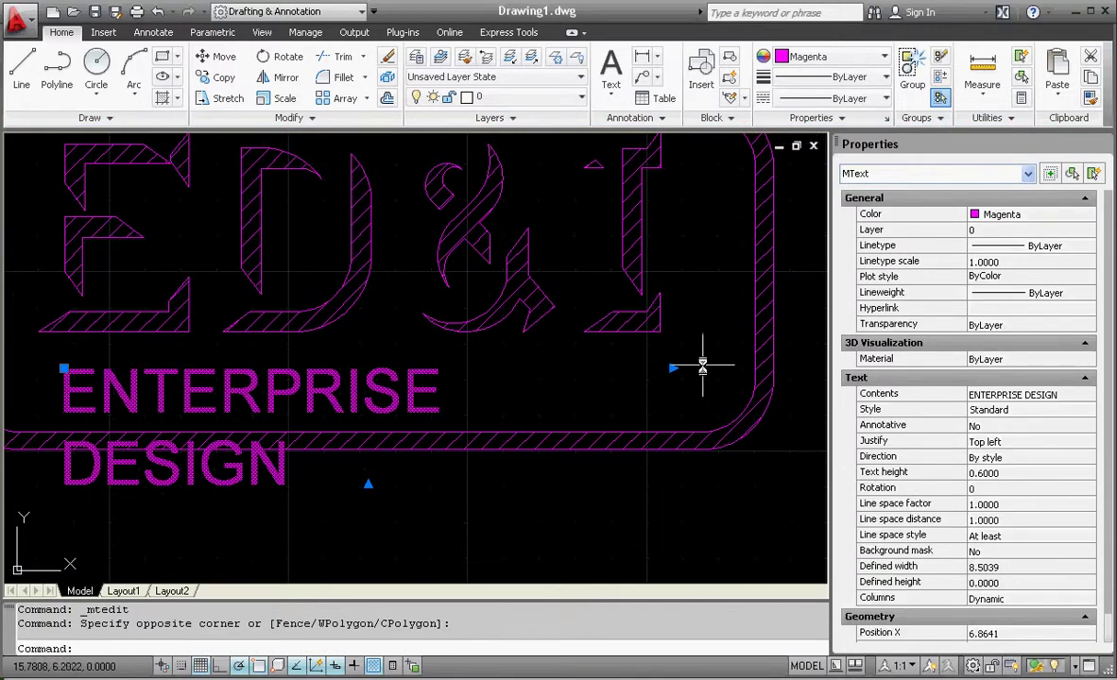
Stretch the text box's width grip rightward so ENTERPRISE DESIGN fits on one line.
{"action": "scroll", "coordinate": [347, 368], "scroll_direction": "down", "scroll_amount": 2}
{"action": "left_click", "coordinate": [538, 368]}
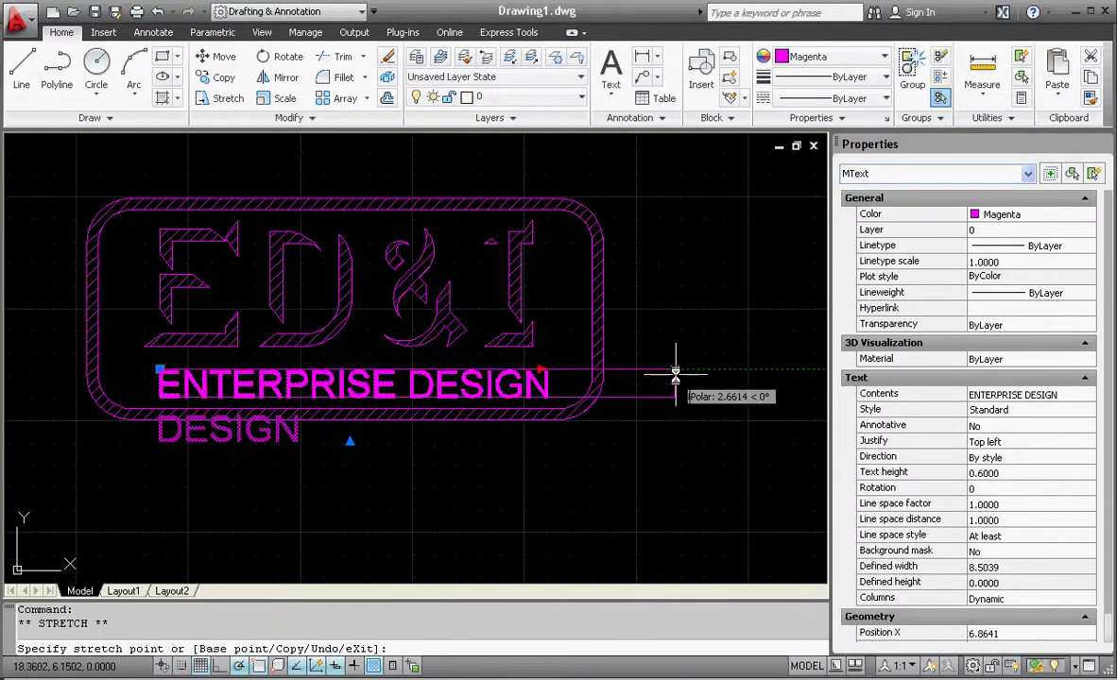
{"action": "left_click", "coordinate": [748, 369]}
{"action": "key", "text": "Escape"}
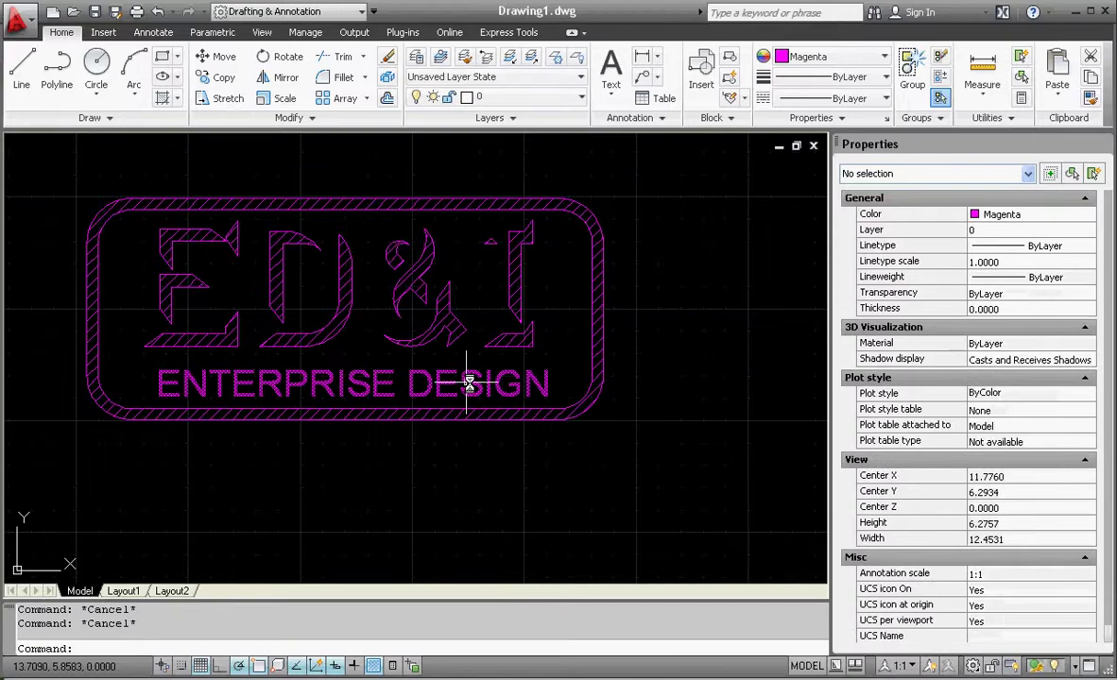
Reselect the ENTERPRISE DESIGN text and start a MOVE, then cancel it.
{"action": "scroll", "coordinate": [510, 378], "scroll_direction": "up", "scroll_amount": 2}
{"action": "left_click", "coordinate": [543, 376]}
{"action": "left_click", "coordinate": [638, 344]}
{"action": "scroll", "coordinate": [454, 387], "scroll_direction": "down", "scroll_amount": 3}
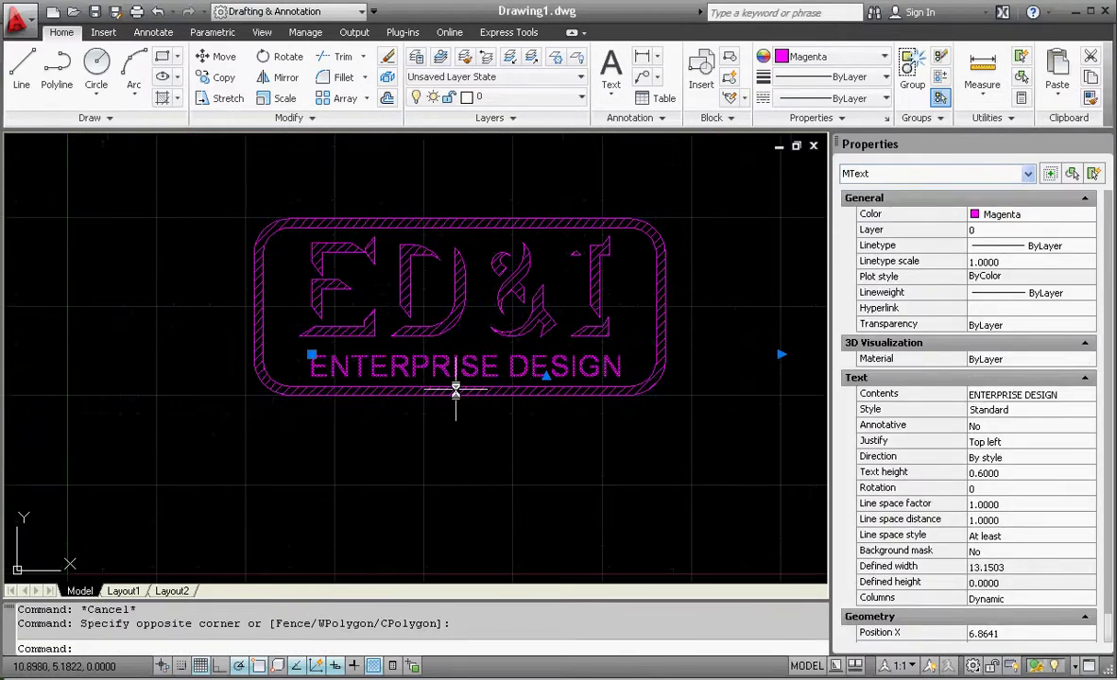
{"action": "scroll", "coordinate": [453, 383], "scroll_direction": "up", "scroll_amount": 2}
{"action": "type", "text": "m"}
{"action": "key", "text": "Return"}
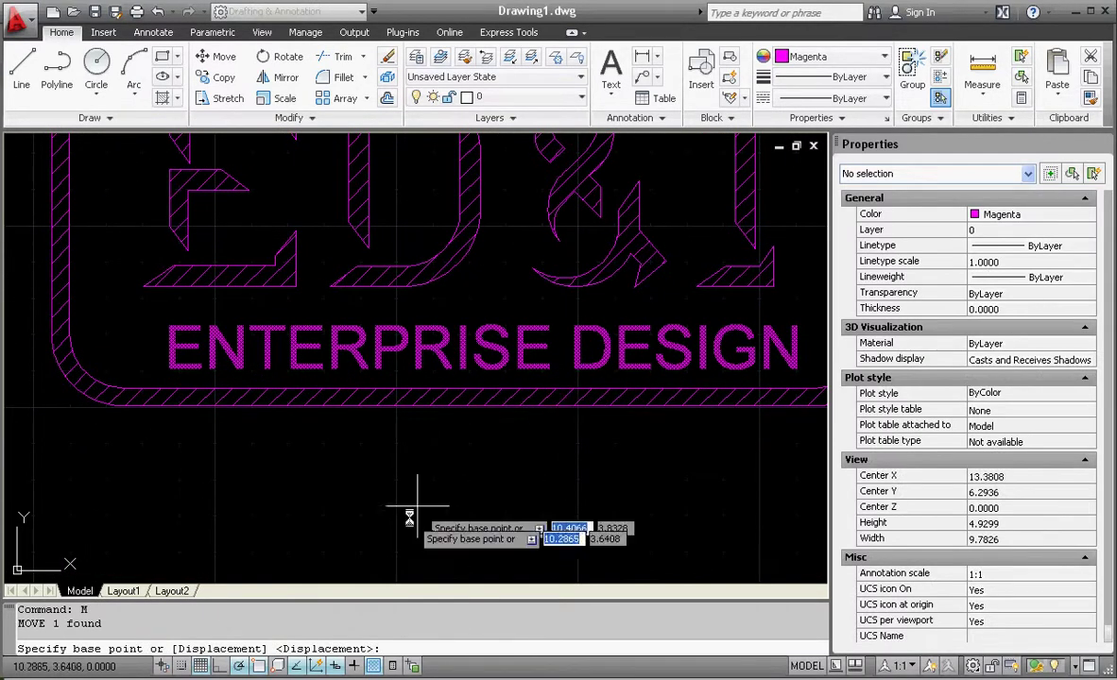
{"action": "left_click", "coordinate": [408, 517]}
{"action": "key", "text": "Escape"}
{"action": "key", "text": "Escape"}
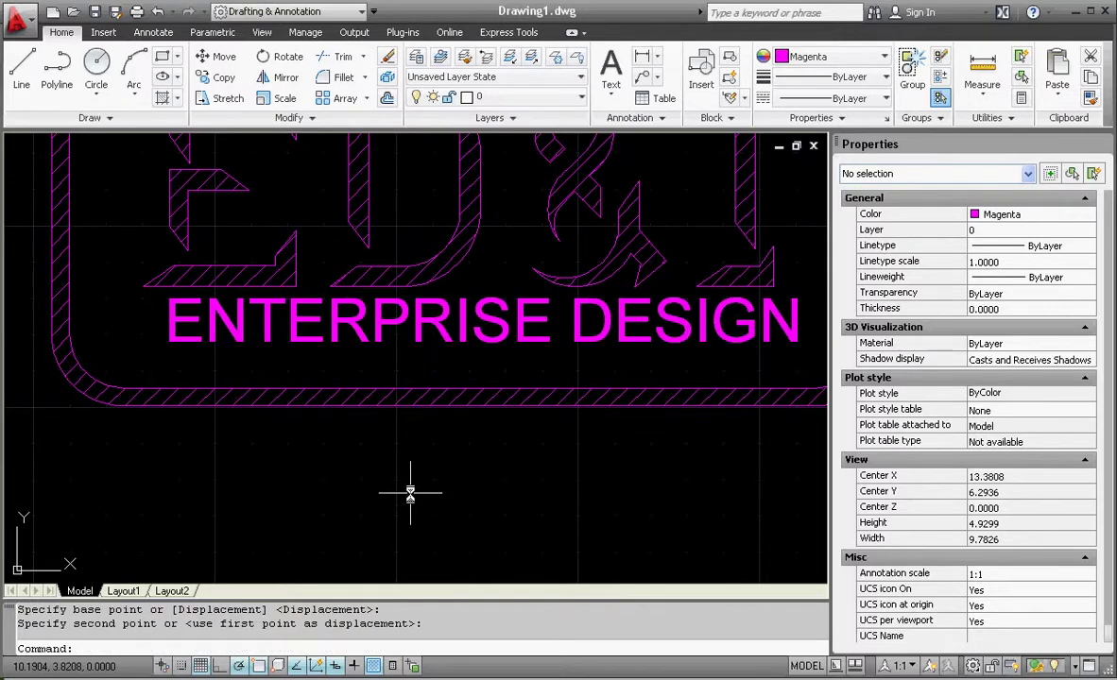
{"action": "scroll", "coordinate": [324, 516], "scroll_direction": "down", "scroll_amount": 5}
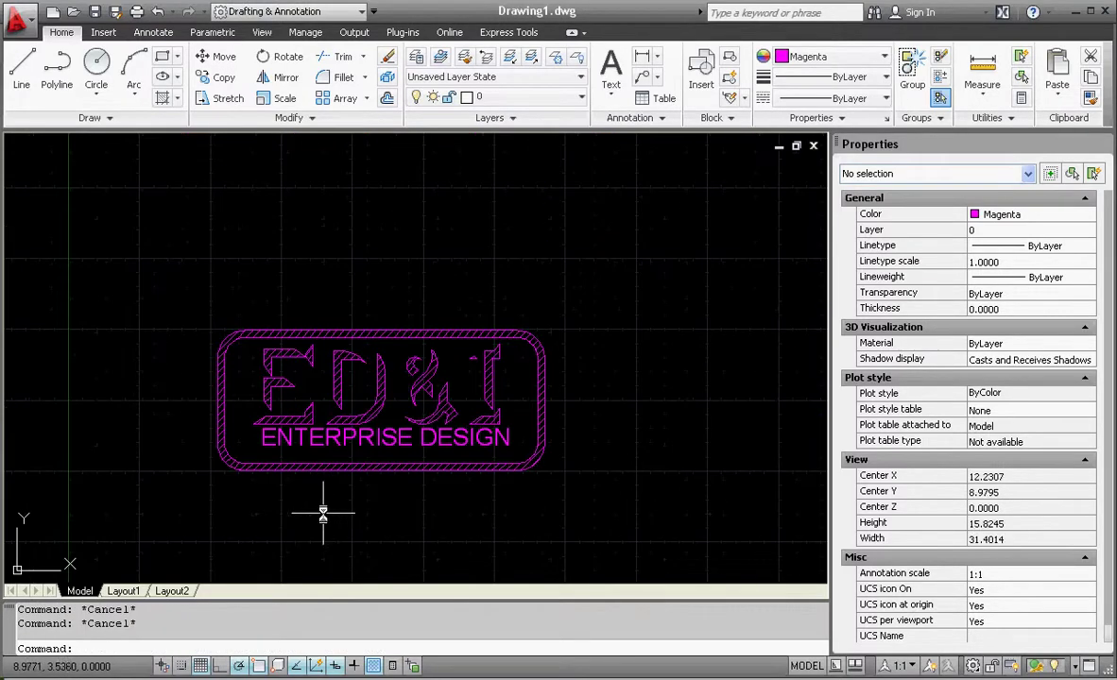
Switch on the Image layer from the Layers list to reveal the reference logo.
{"action": "left_click", "coordinate": [510, 97]}
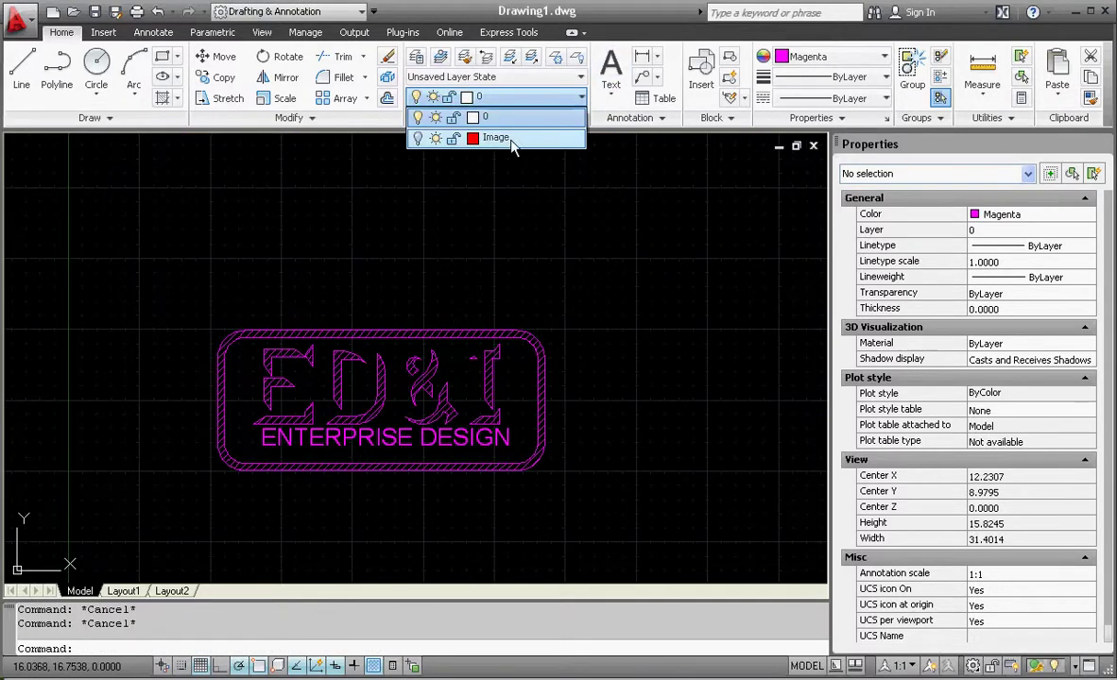
{"action": "left_click", "coordinate": [417, 138]}
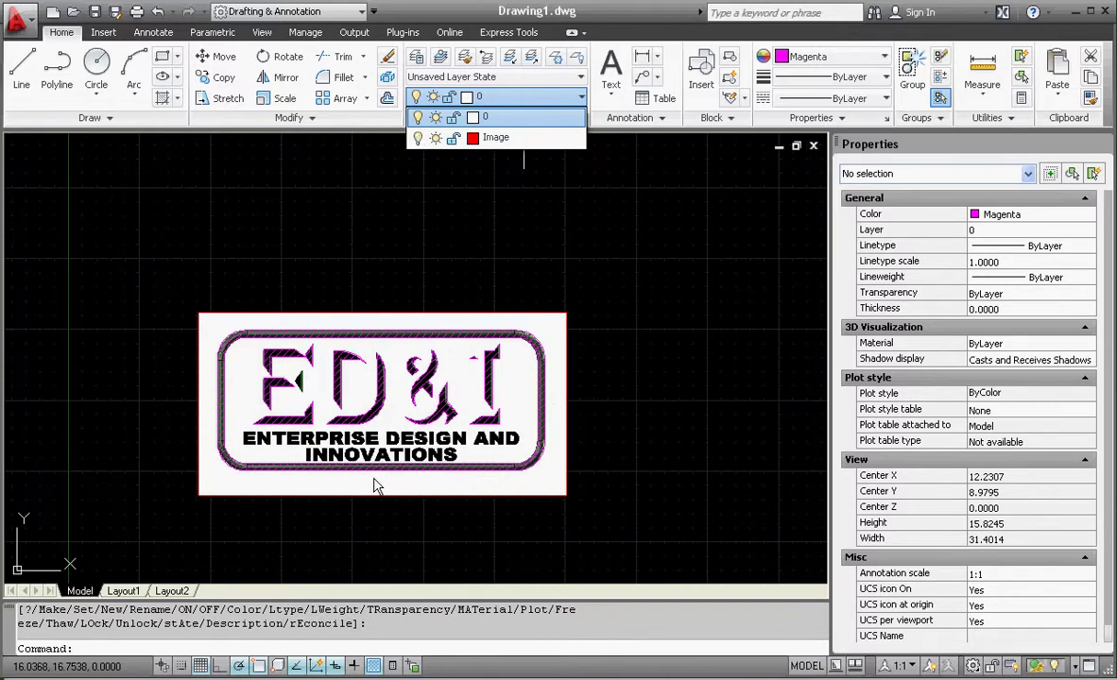
{"action": "left_click", "coordinate": [420, 415]}
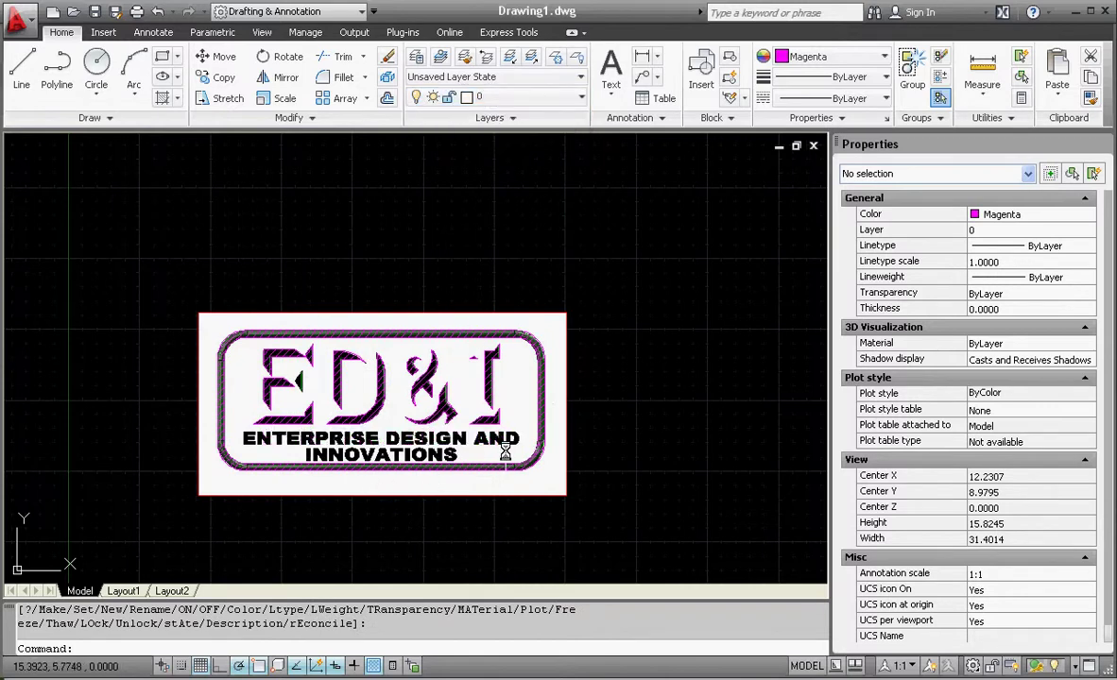
{"action": "key", "text": "Escape"}
{"action": "key", "text": "Escape"}
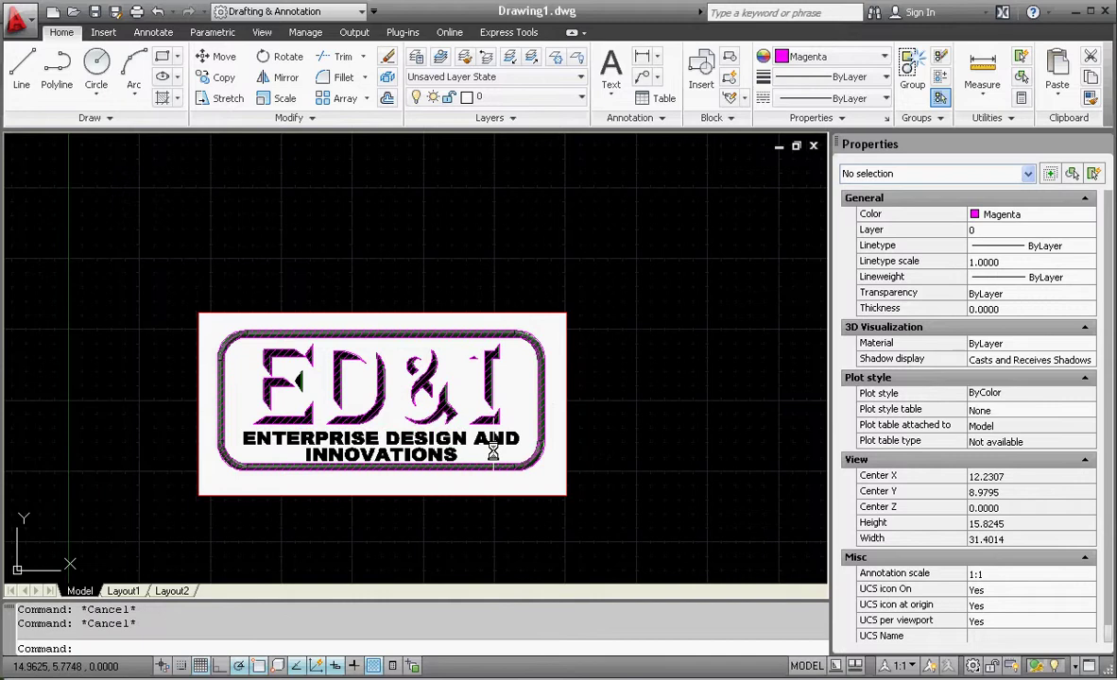